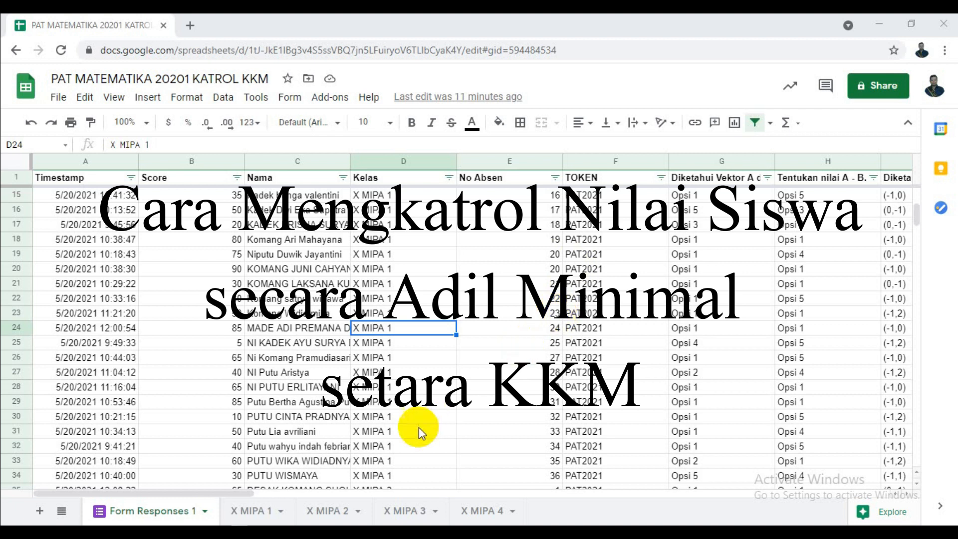
Step: Review the original scores in Nilai Asli and the adjustment formula in Nilai KKM on the X MIPA 1 sheet
{"action": "left_click", "coordinate": [266, 517]}
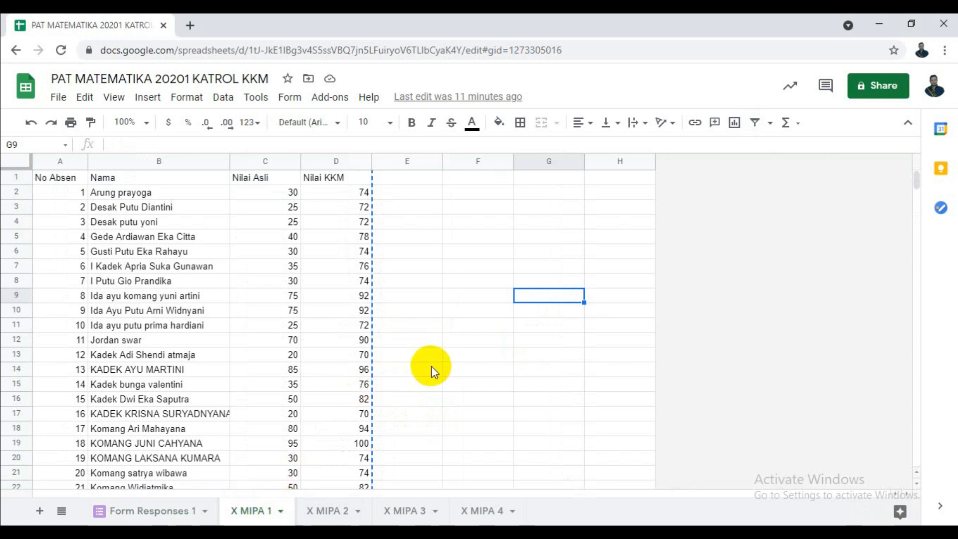
{"action": "left_click", "coordinate": [253, 194]}
{"action": "left_click", "coordinate": [255, 205]}
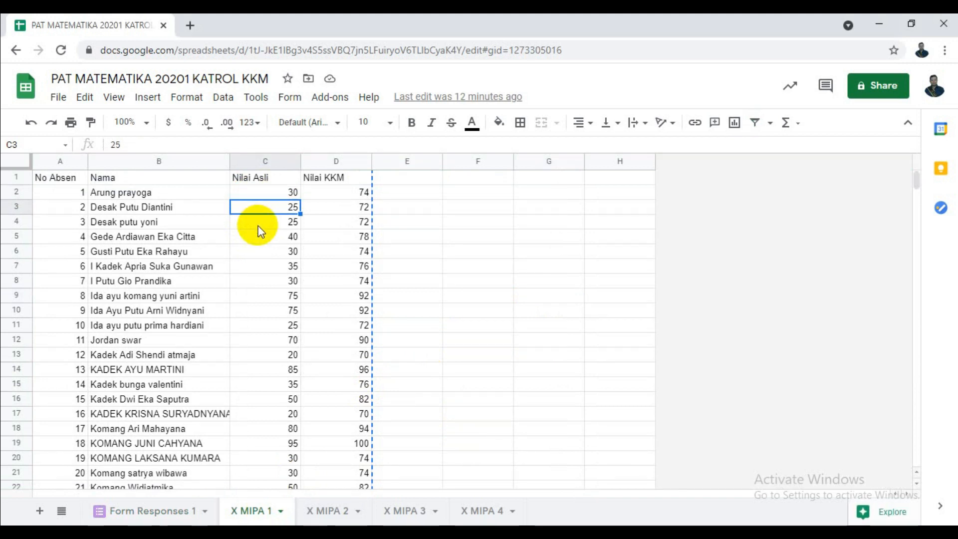
{"action": "left_click", "coordinate": [329, 203]}
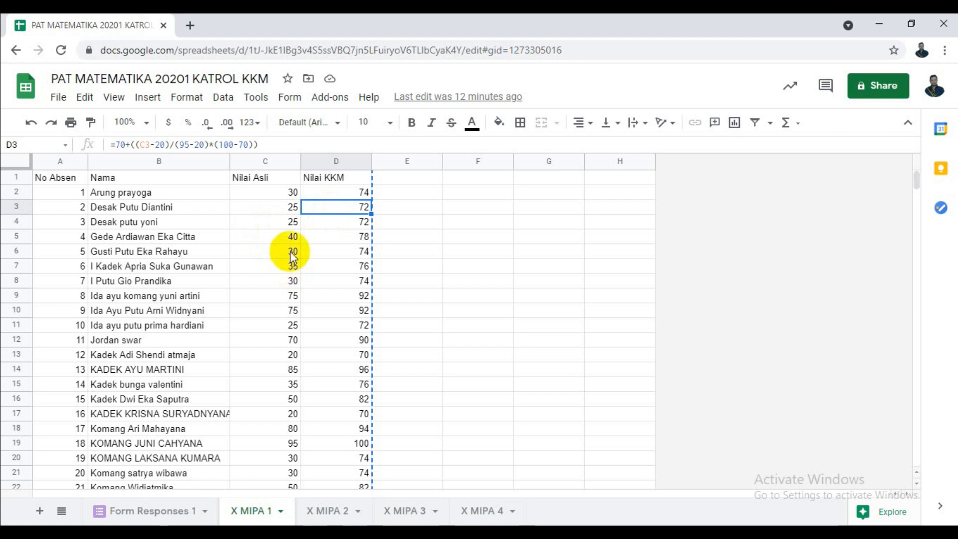
{"action": "left_click", "coordinate": [289, 233]}
{"action": "left_click", "coordinate": [289, 252]}
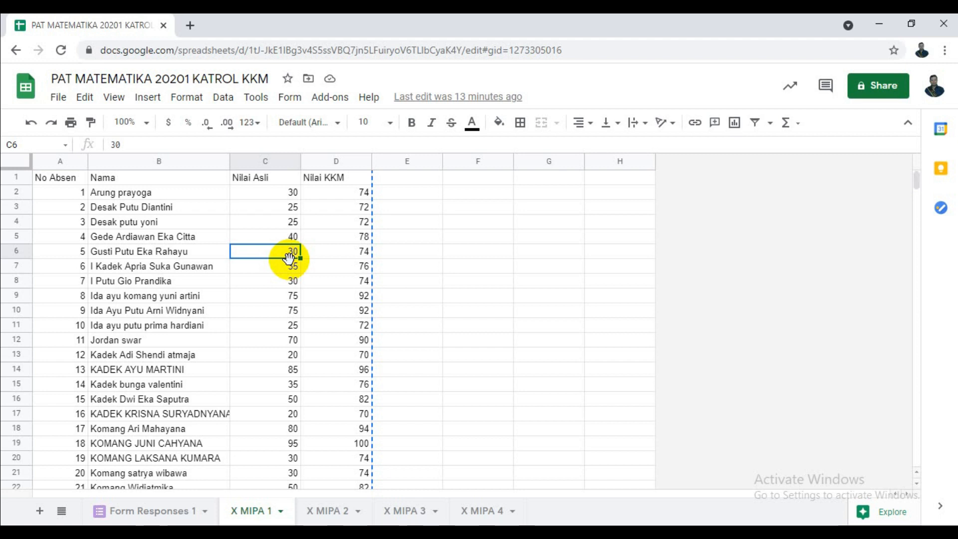
Step: Return to the Form Responses 1 sheet and locate the option to download the spreadsheet as Microsoft Excel (.xlsx)
{"action": "left_click", "coordinate": [142, 511]}
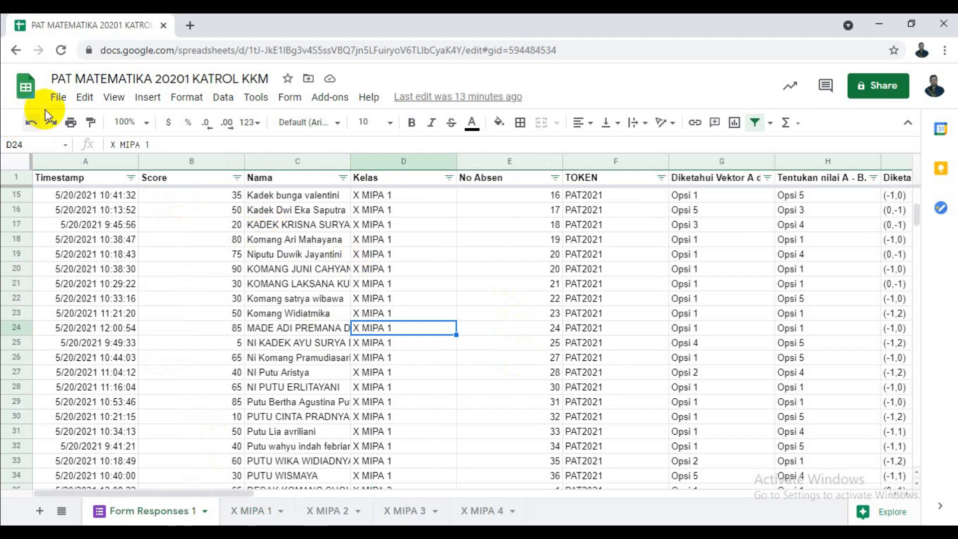
{"action": "left_click", "coordinate": [57, 99]}
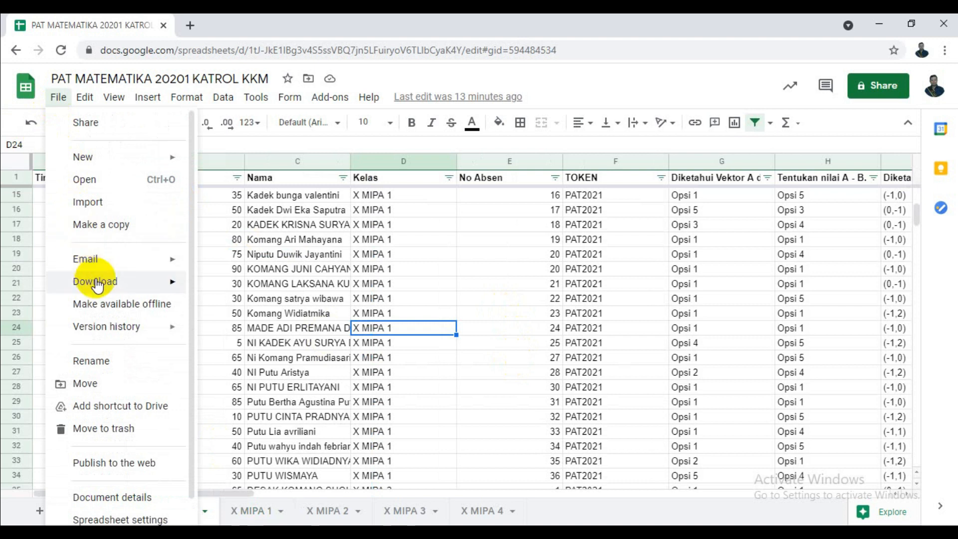
{"action": "mouse_move", "coordinate": [94, 281]}
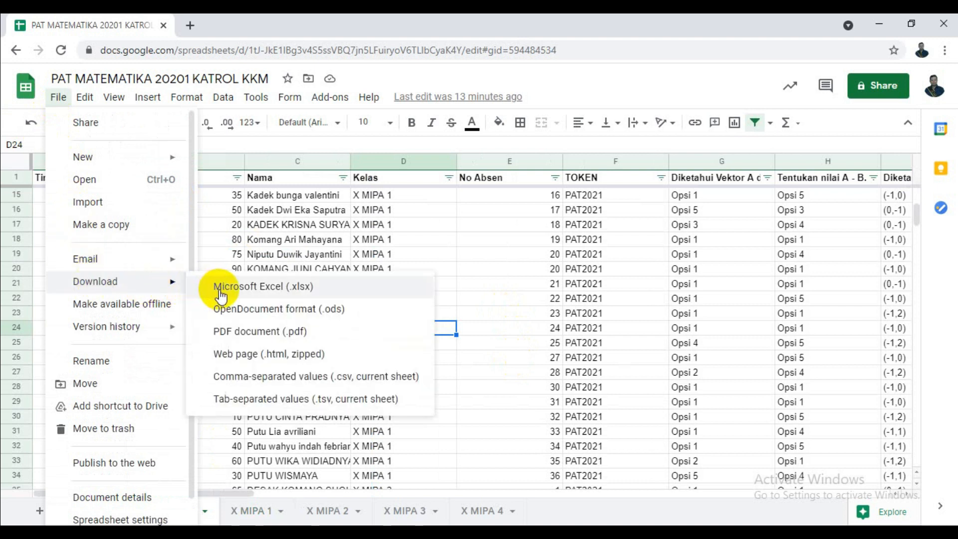
{"action": "left_click", "coordinate": [519, 297]}
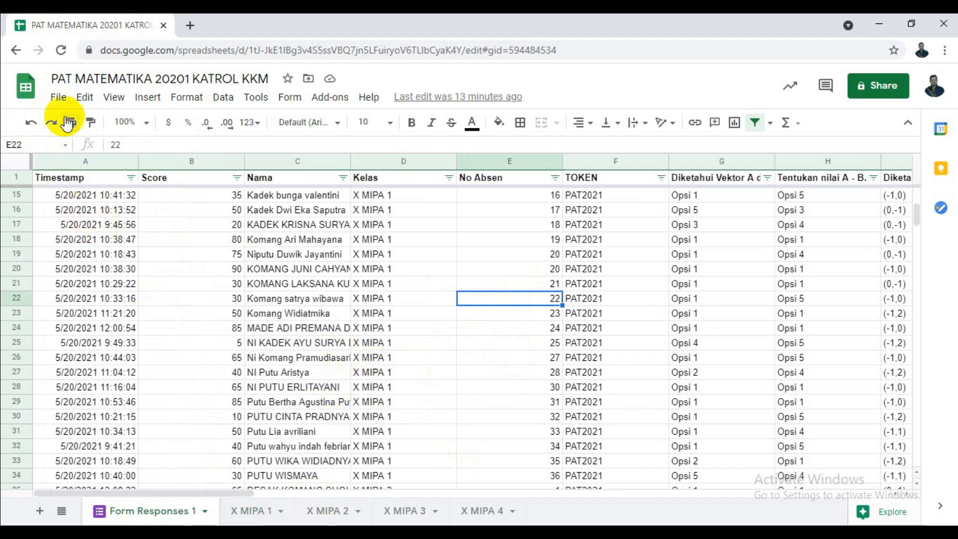
{"action": "left_click", "coordinate": [58, 97]}
{"action": "mouse_move", "coordinate": [83, 287]}
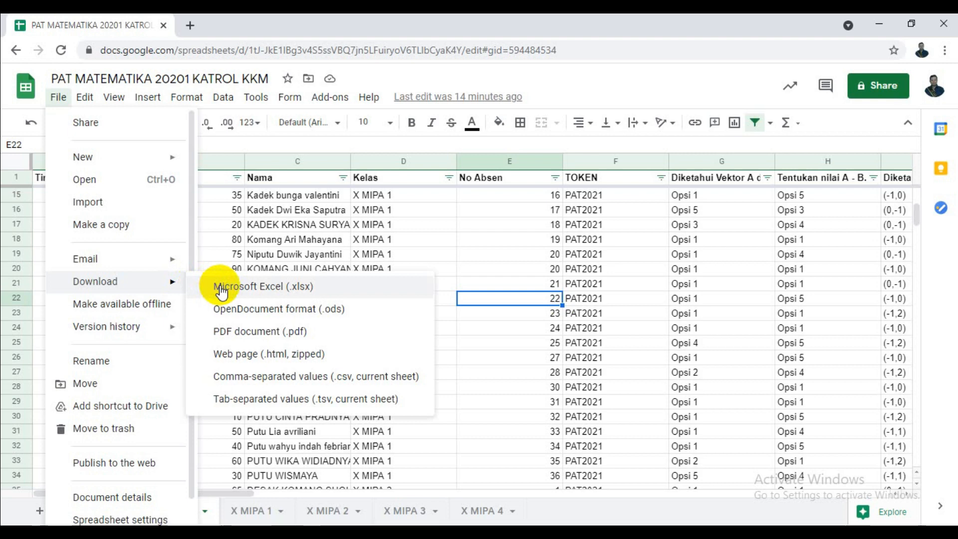
{"action": "key", "text": "Escape"}
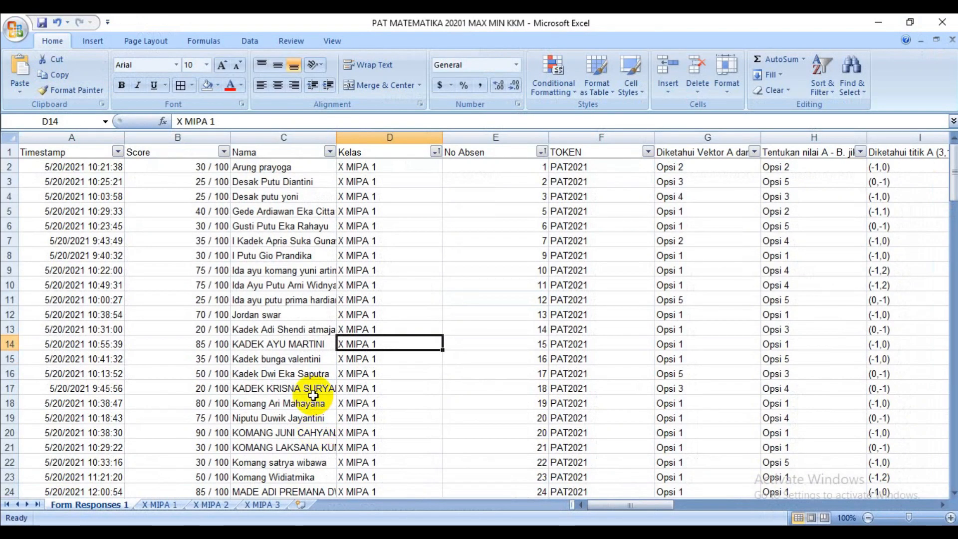
Step: Switch to the PAT MATEMATIKA 20201 MAX MIN KKM workbook in Excel and set the Score column's number format to General
{"action": "left_click", "coordinate": [314, 403]}
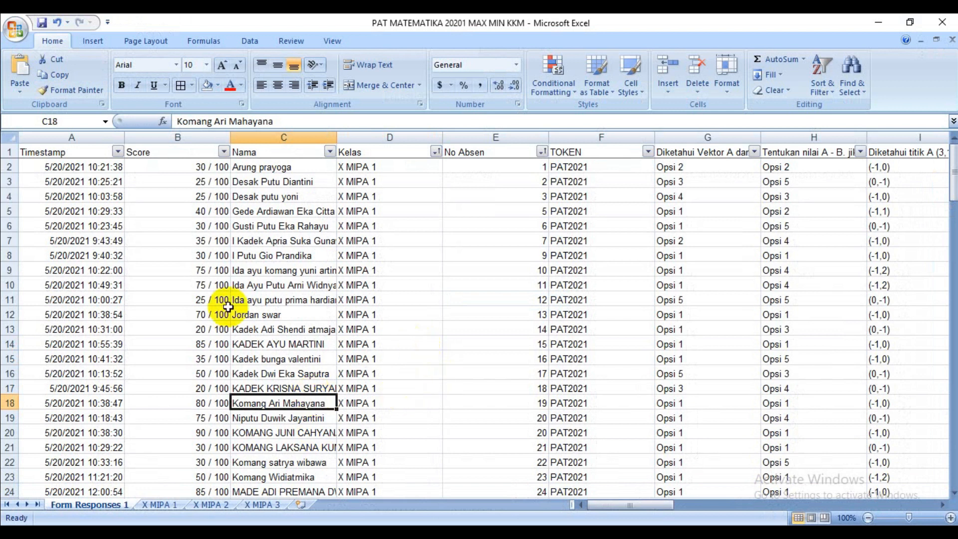
{"action": "left_click", "coordinate": [194, 255]}
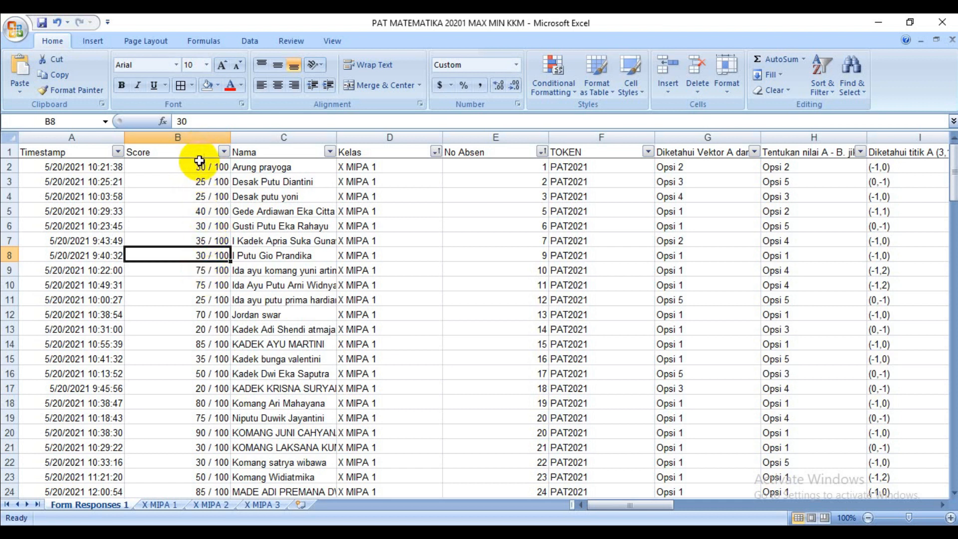
{"action": "left_click", "coordinate": [200, 134]}
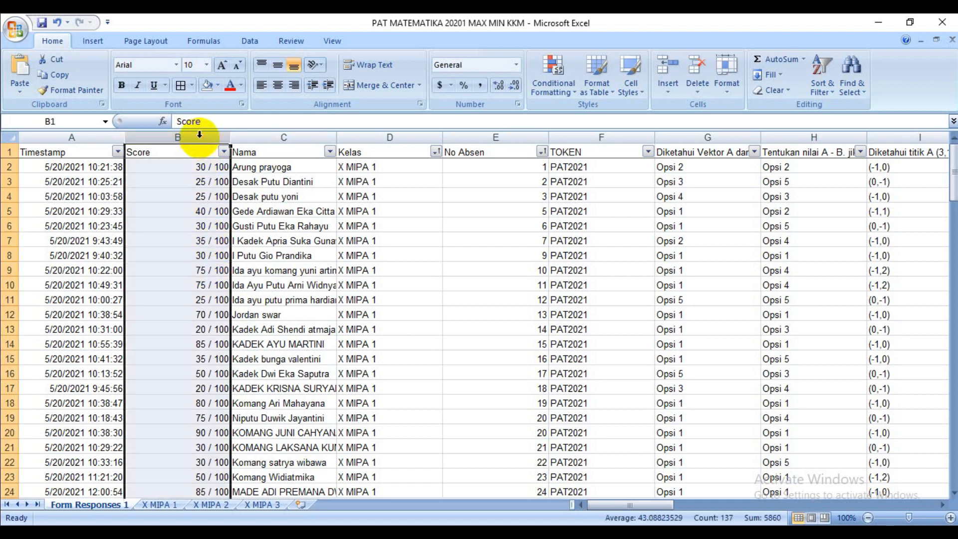
{"action": "left_click", "coordinate": [198, 192]}
{"action": "left_click_drag", "start_coordinate": [195, 169], "coordinate": [188, 432]}
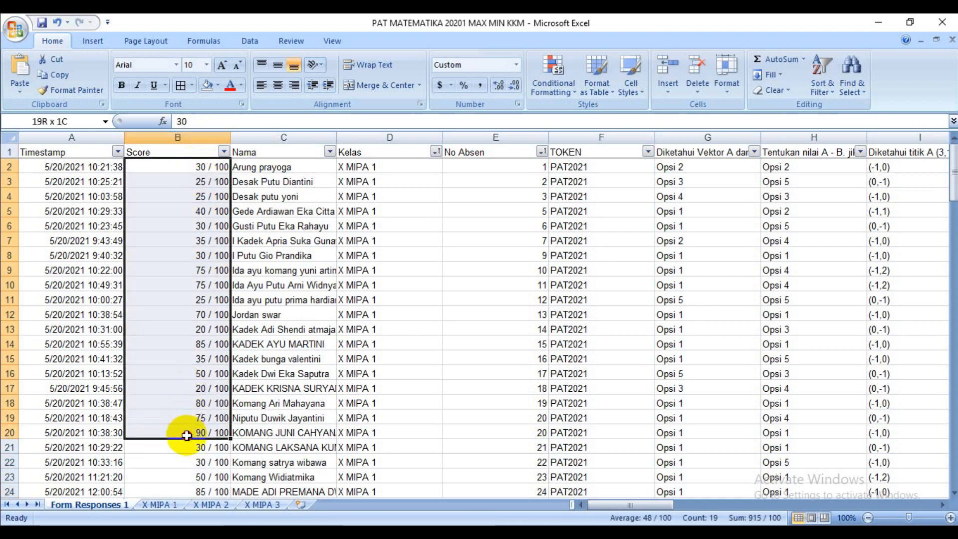
{"action": "left_click", "coordinate": [185, 131]}
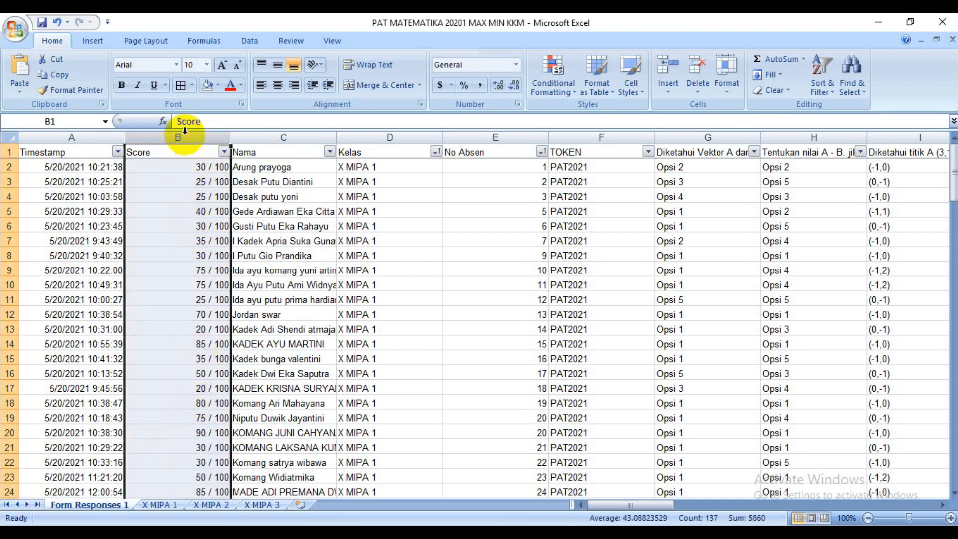
{"action": "right_click", "coordinate": [181, 206]}
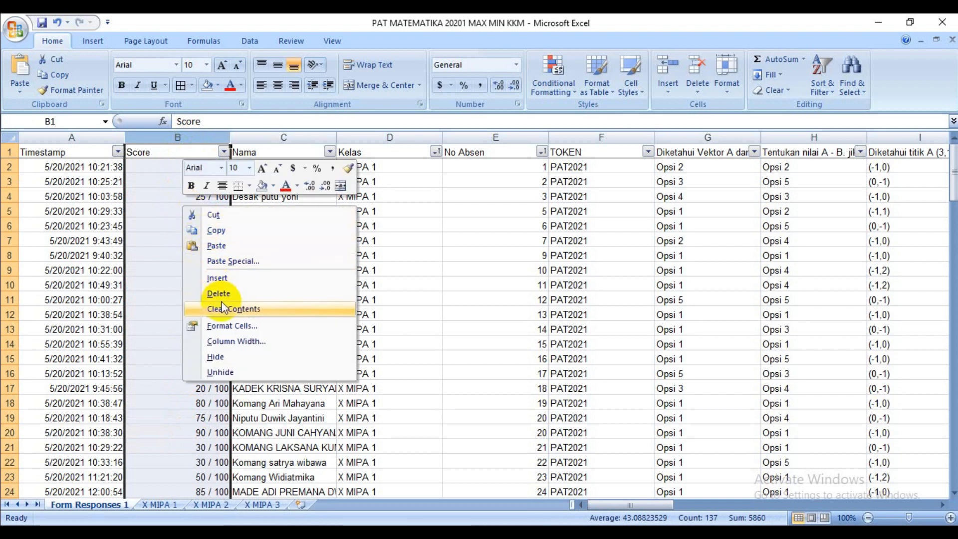
{"action": "left_click", "coordinate": [226, 327]}
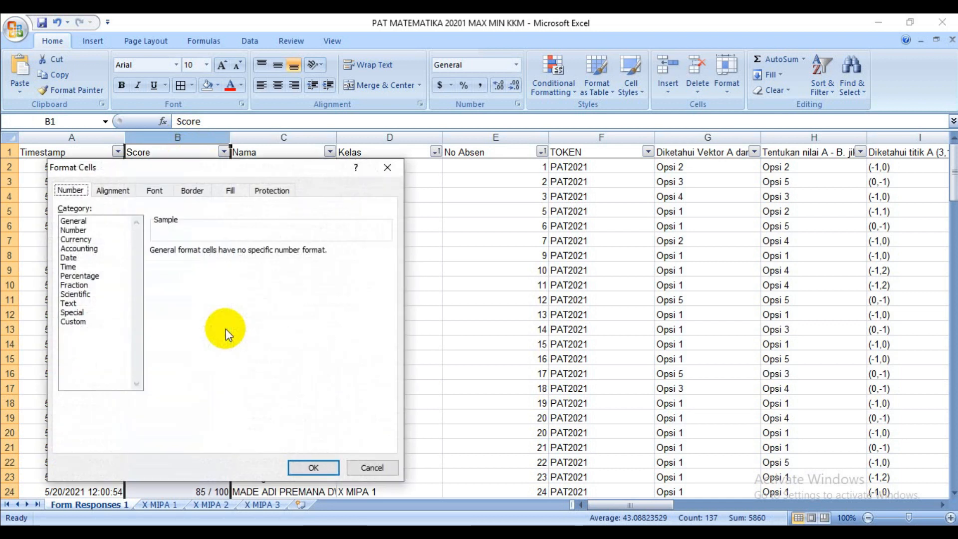
{"action": "left_click", "coordinate": [91, 222]}
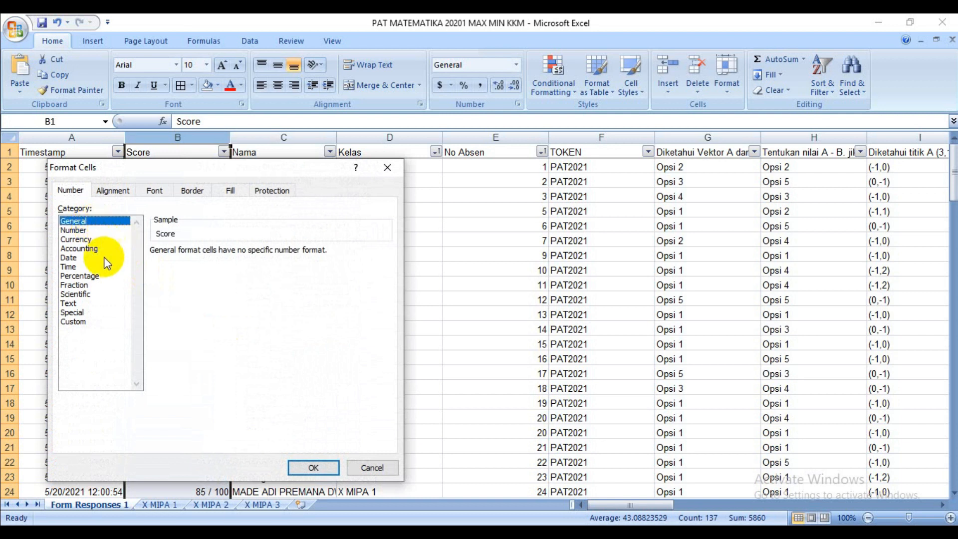
{"action": "left_click", "coordinate": [76, 322]}
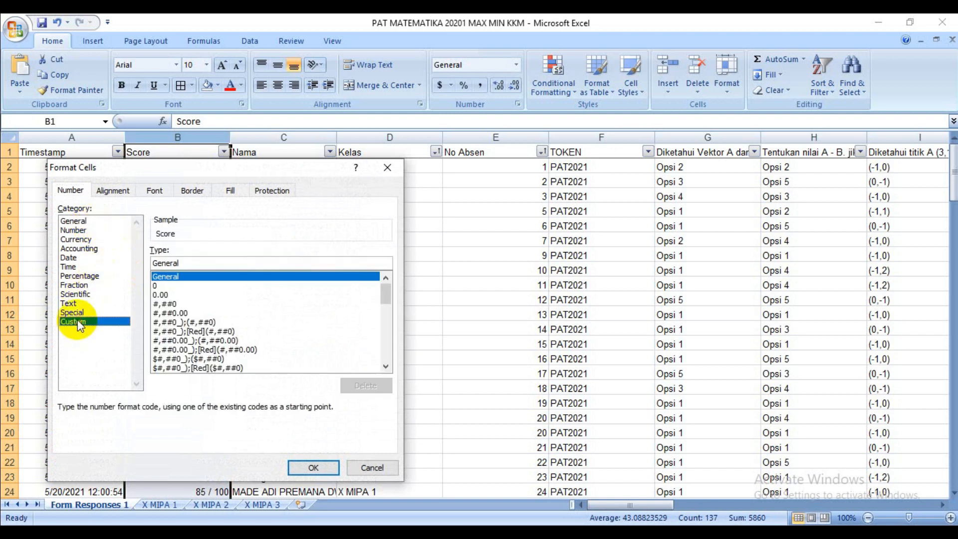
{"action": "left_click", "coordinate": [89, 221]}
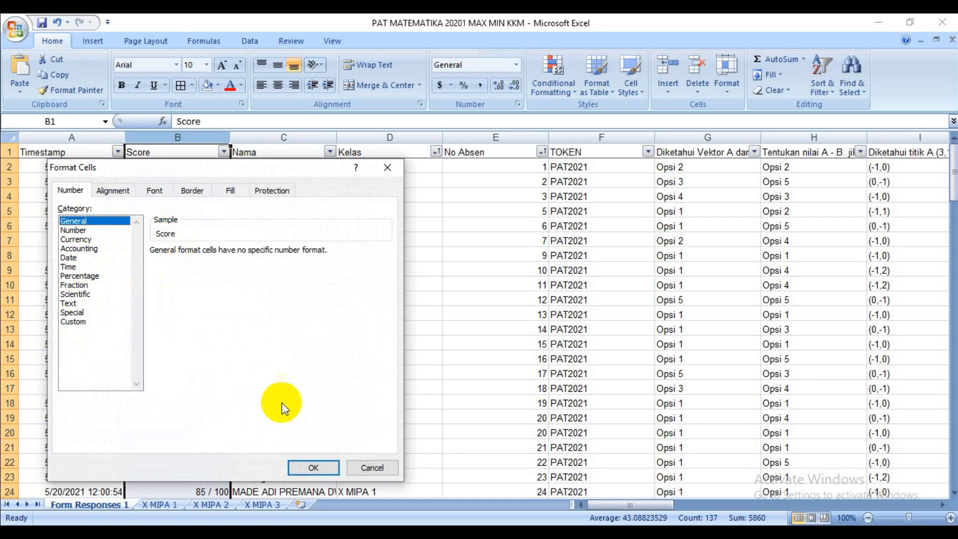
{"action": "left_click", "coordinate": [303, 466]}
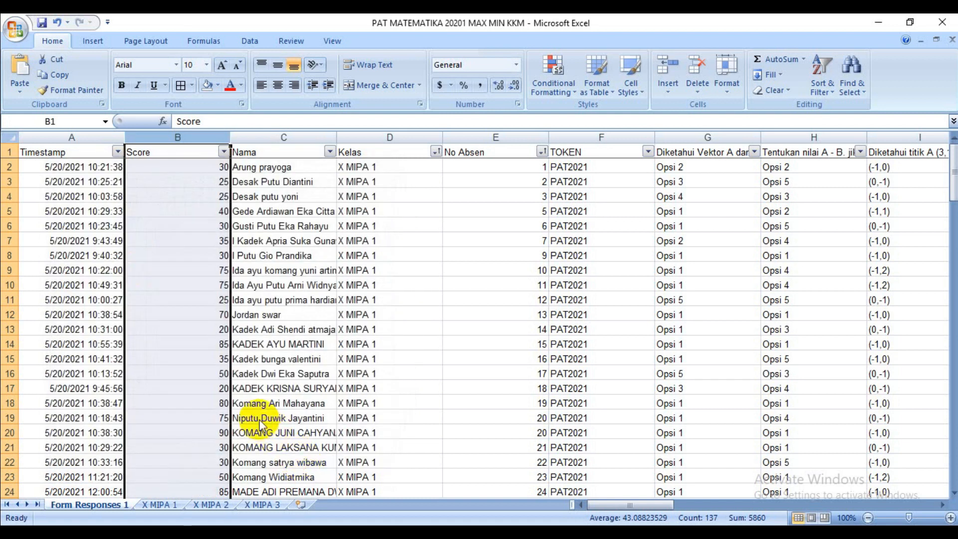
{"action": "left_click", "coordinate": [248, 419]}
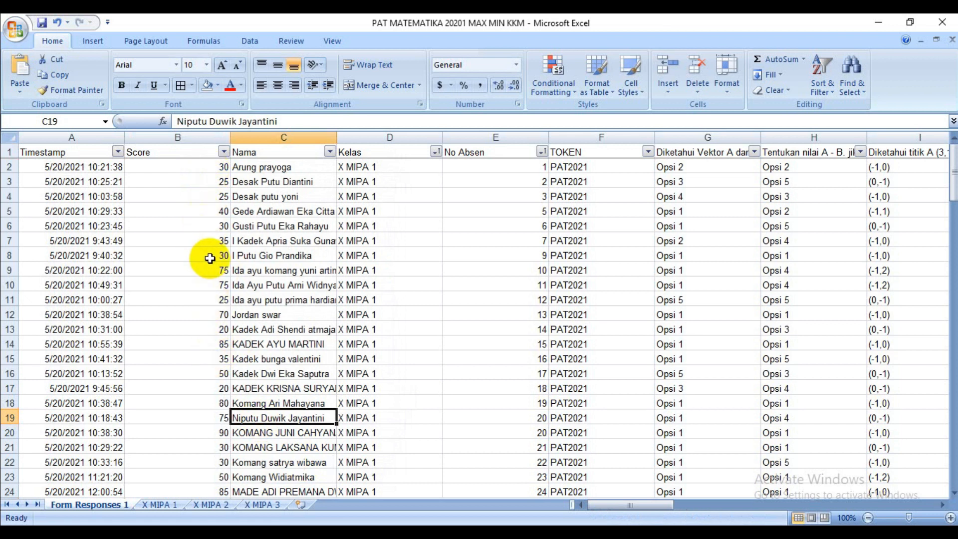
Step: On the X MIPA 1 sheet, enter the labels "Nilai terbesar" in F2 and "Nilai terkecil" in F3
{"action": "left_click_drag", "start_coordinate": [10, 168], "coordinate": [35, 421]}
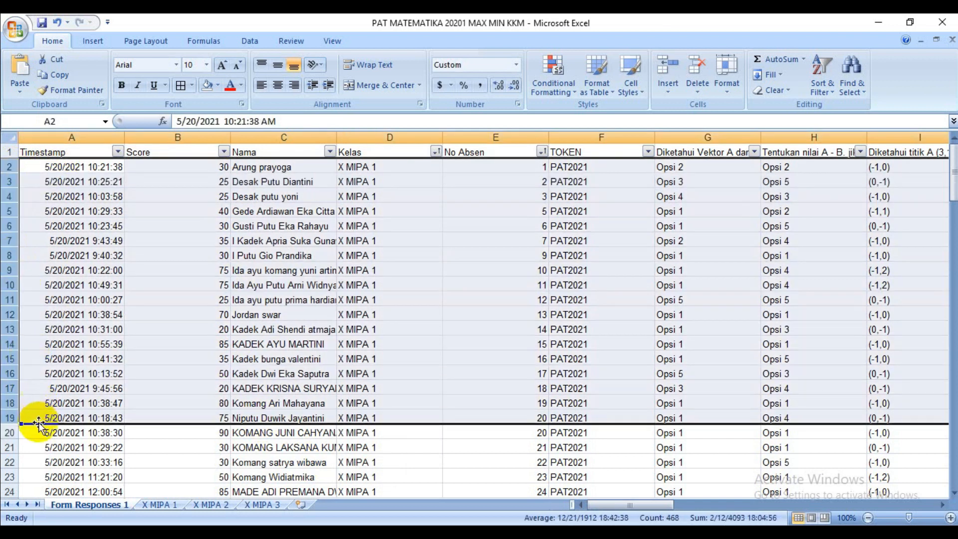
{"action": "left_click", "coordinate": [156, 504]}
{"action": "left_click", "coordinate": [335, 382]}
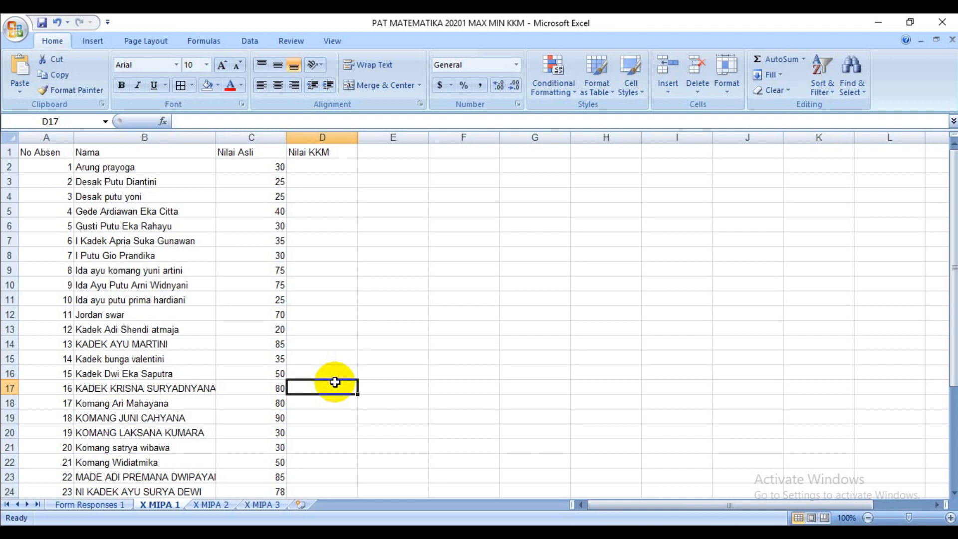
{"action": "left_click", "coordinate": [449, 166]}
{"action": "type", "text": "NIlai terbesar"}
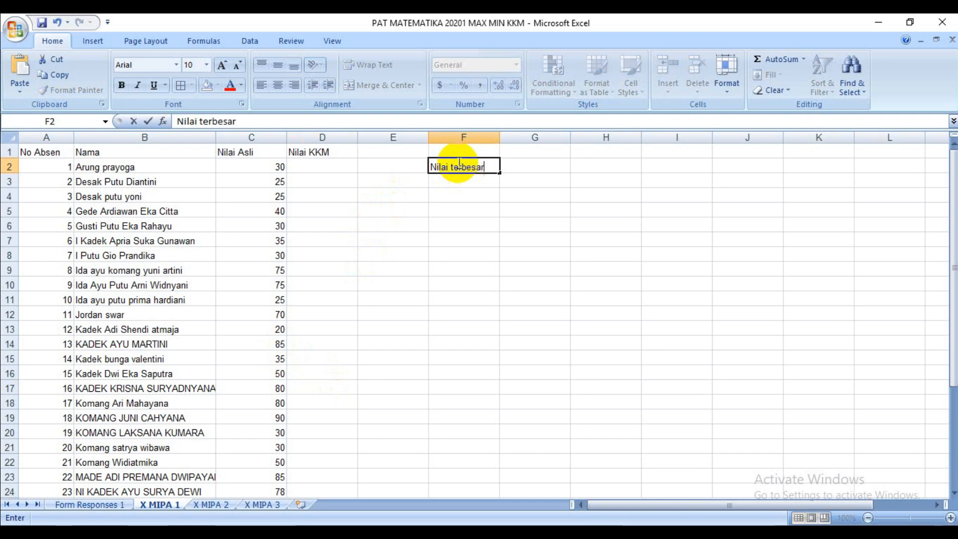
{"action": "key", "text": "Return"}
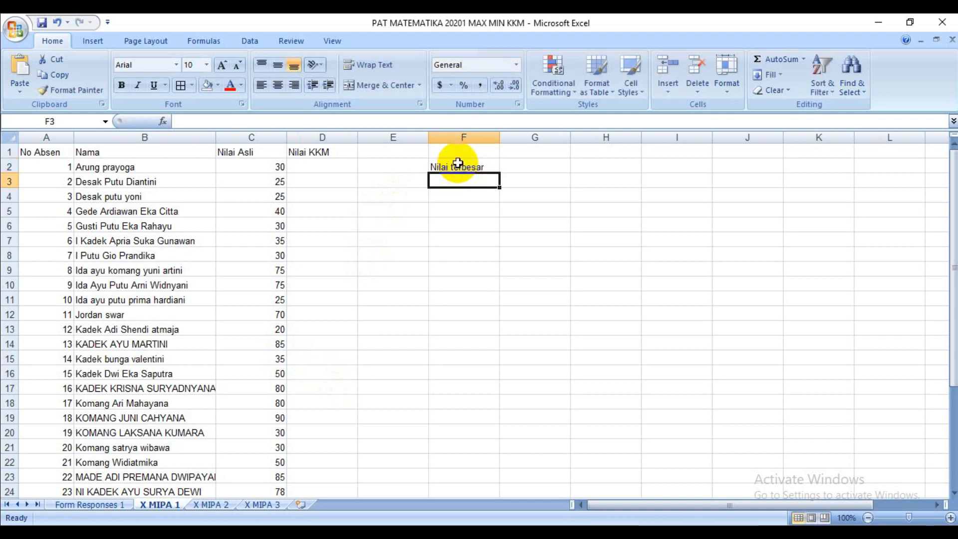
{"action": "type", "text": "Nilai terkecil"}
{"action": "key", "text": "Return"}
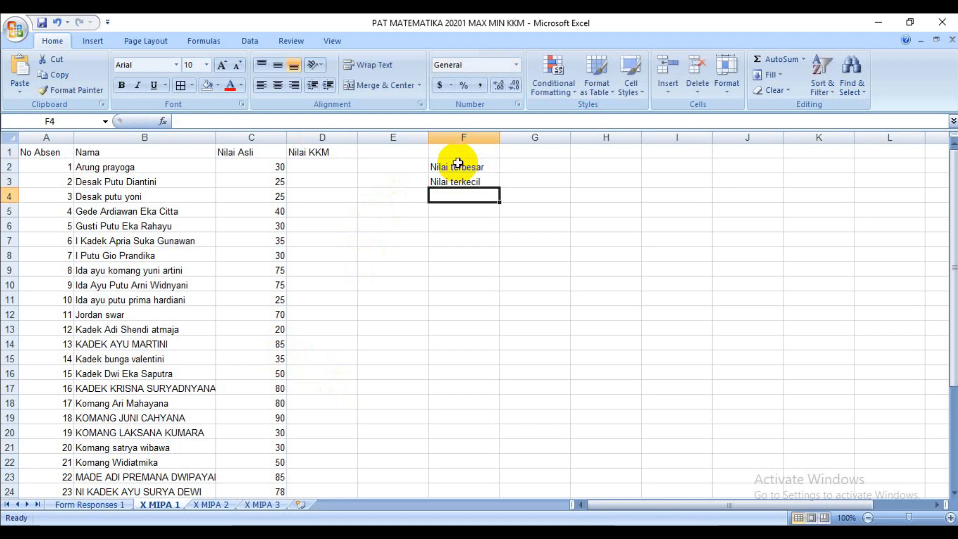
Step: Enter the labels "Nilai terbesar yang diinginkan" in F4 and "Nilai terkecil yang diinginkan" in F5
{"action": "type", "text": "Nilai terbesar yang diinginkan"}
{"action": "key", "text": "Return"}
{"action": "type", "text": "Nilai terkecil yang "}
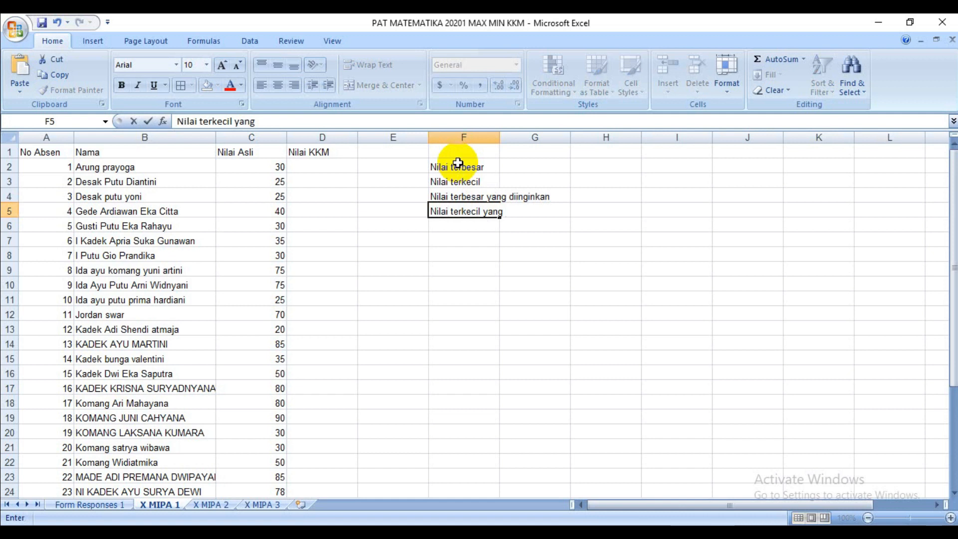
{"action": "type", "text": "diinginkan"}
{"action": "key", "text": "Return"}
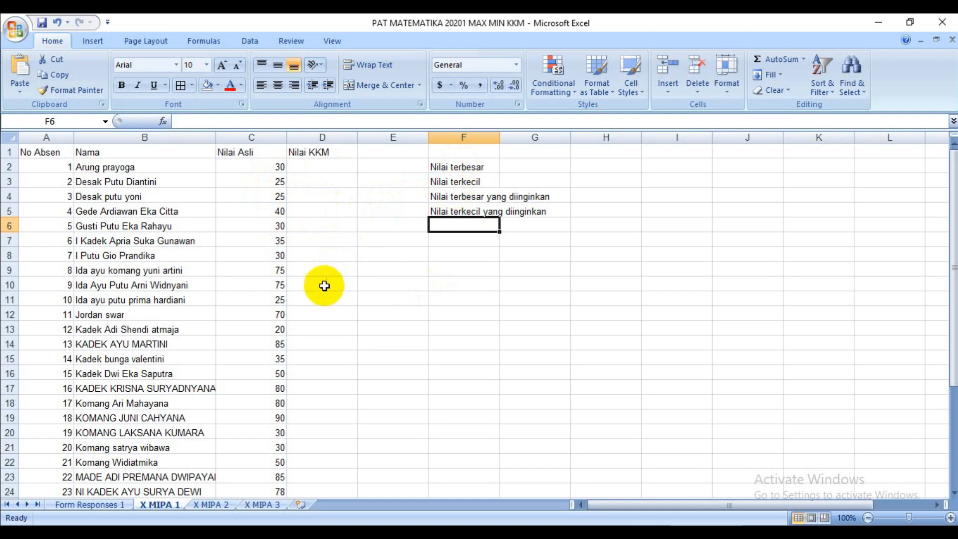
Step: Highlight the score of 90 in cell C19 of the Nilai Asli column with a yellow fill
{"action": "left_click", "coordinate": [272, 418]}
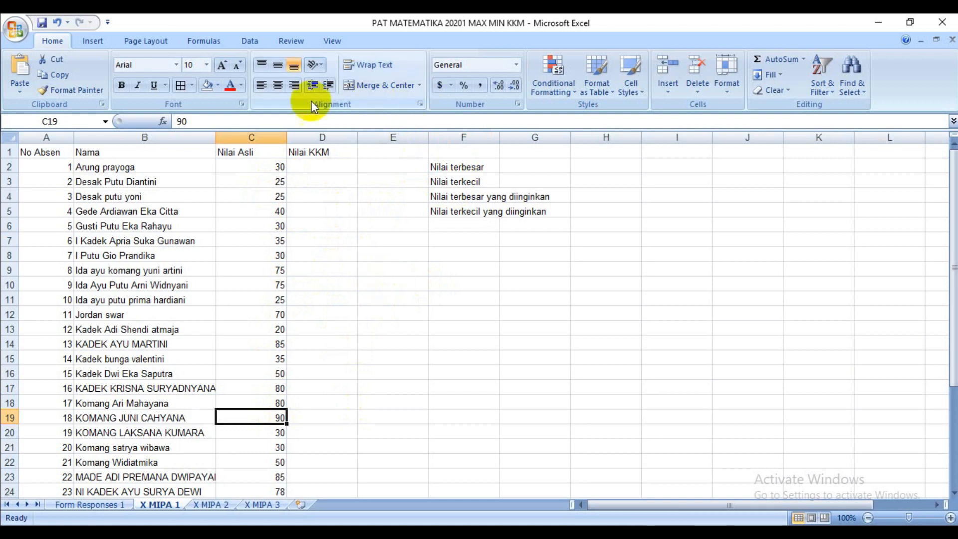
{"action": "left_click", "coordinate": [218, 85]}
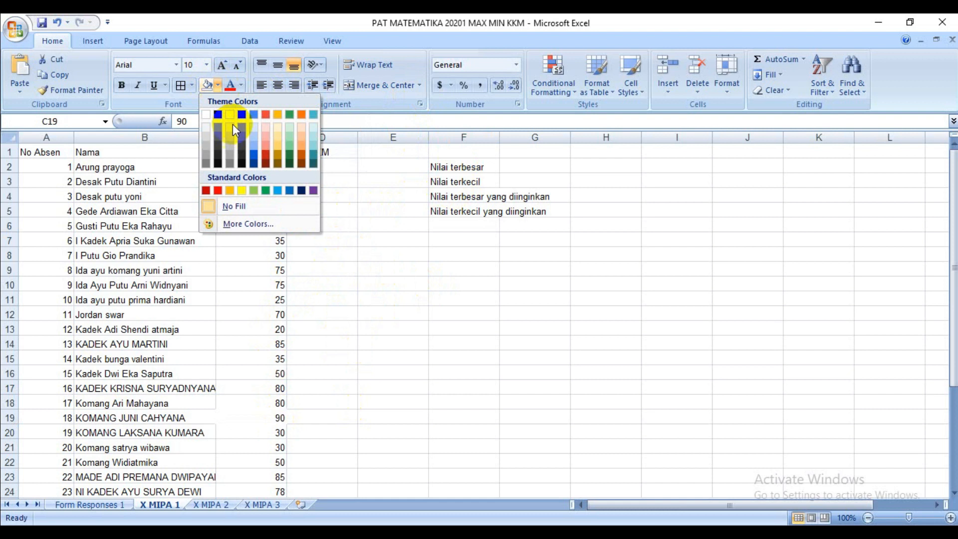
{"action": "left_click", "coordinate": [243, 187]}
{"action": "left_click", "coordinate": [391, 287]}
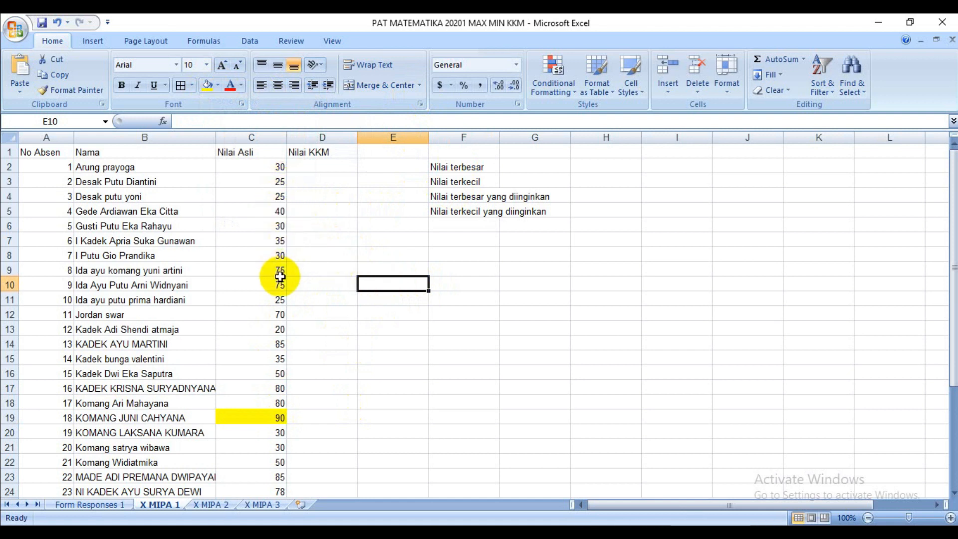
Step: Highlight the score of 20 in cell C13 of the Nilai Asli column with an orange fill
{"action": "left_click", "coordinate": [278, 329]}
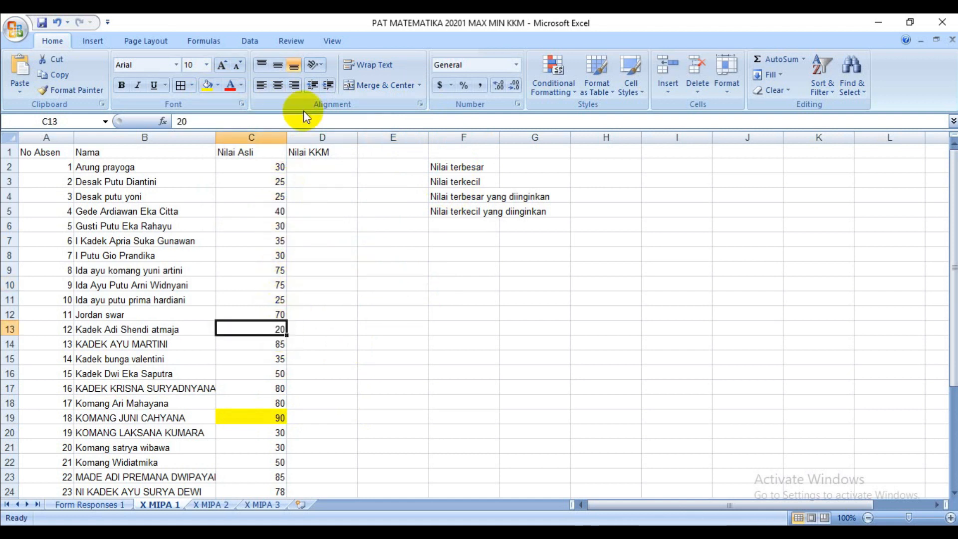
{"action": "left_click", "coordinate": [218, 85]}
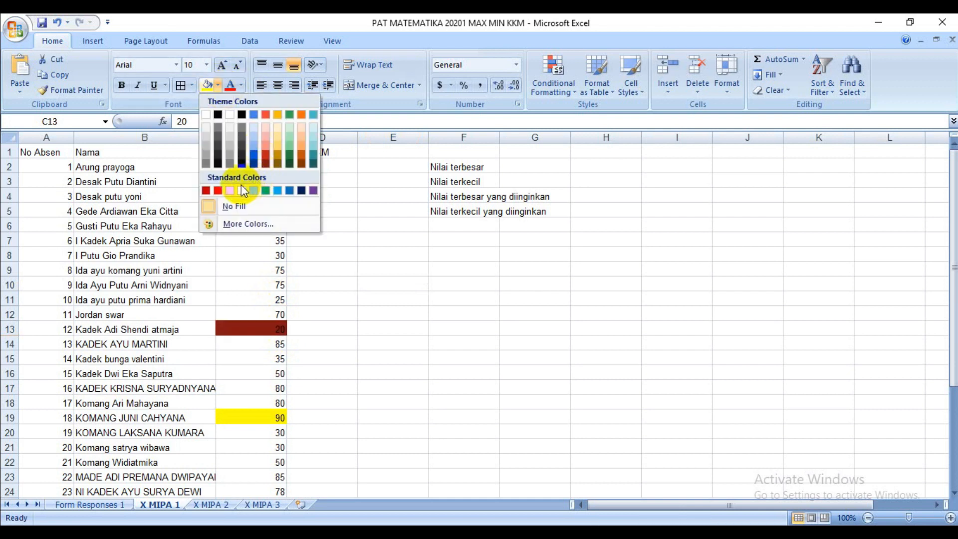
{"action": "left_click", "coordinate": [229, 188]}
{"action": "left_click", "coordinate": [408, 310]}
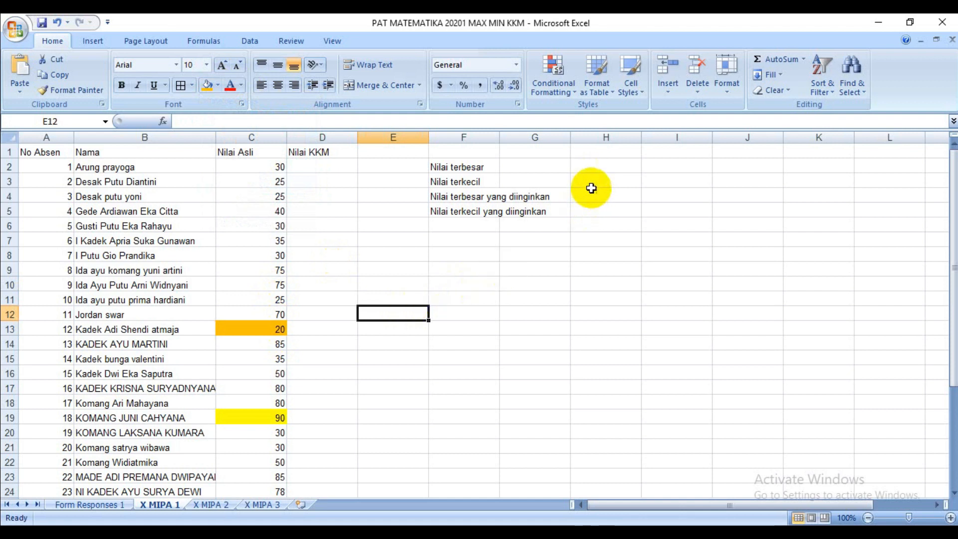
Step: Enter 90 as the Nilai terbesar in H2 and 20 as the Nilai terkecil in H3
{"action": "left_click", "coordinate": [593, 168]}
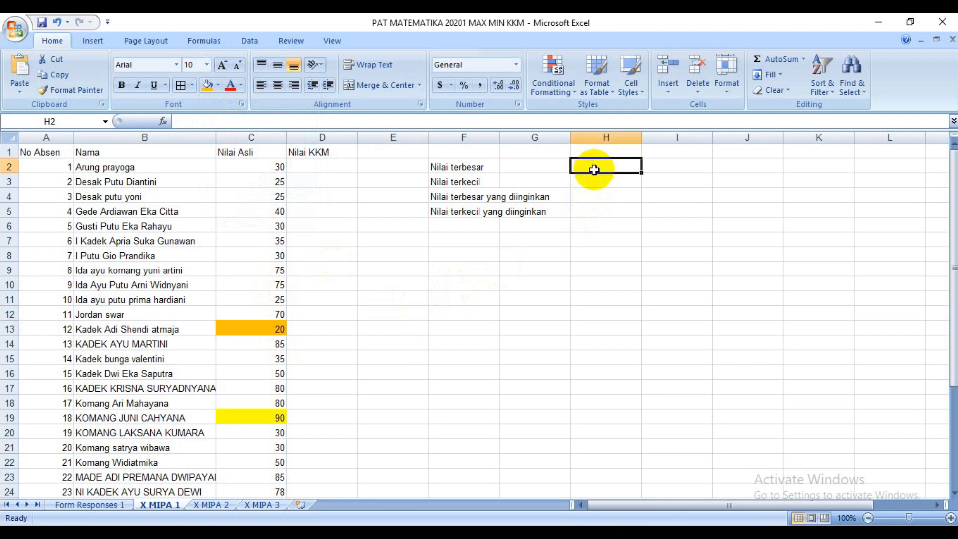
{"action": "type", "text": "90"}
{"action": "key", "text": "Return"}
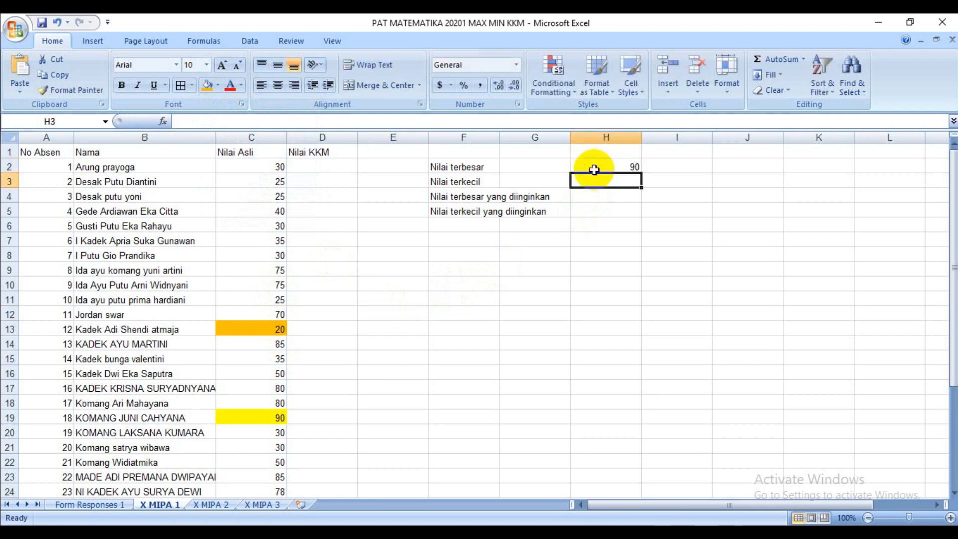
{"action": "type", "text": "20"}
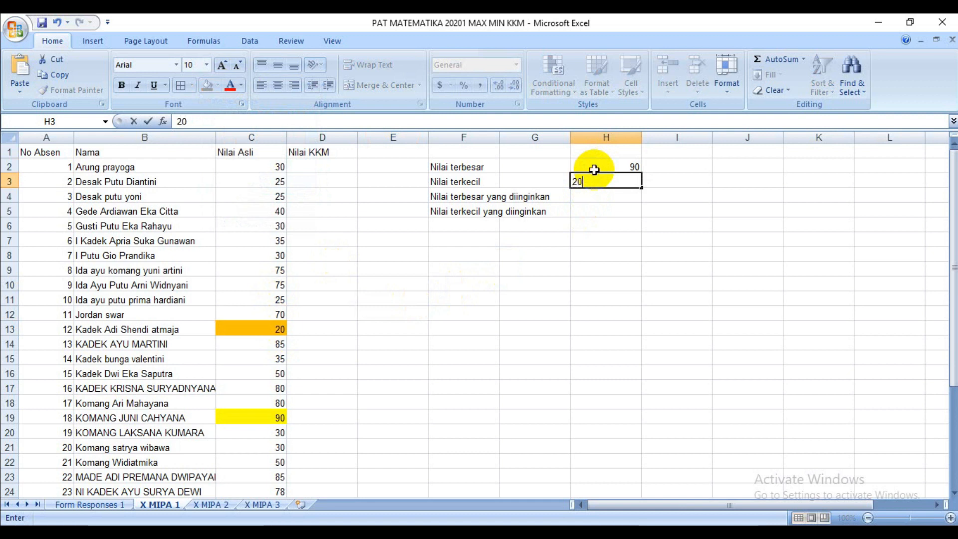
{"action": "key", "text": "Return"}
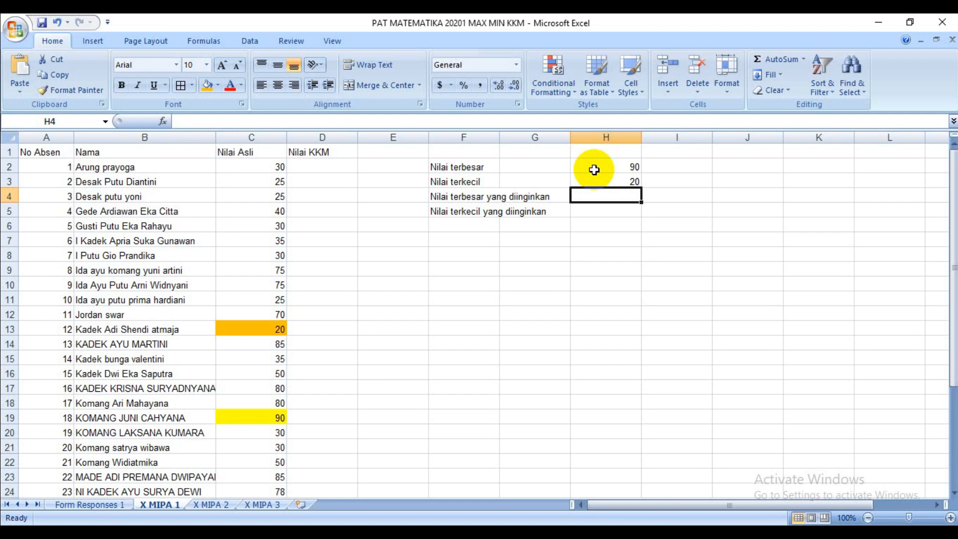
Step: Enter 97 as the Nilai terbesar yang diinginkan in H4 and 70 as the Nilai terkecil yang diinginkan in H5
{"action": "type", "text": "9"}
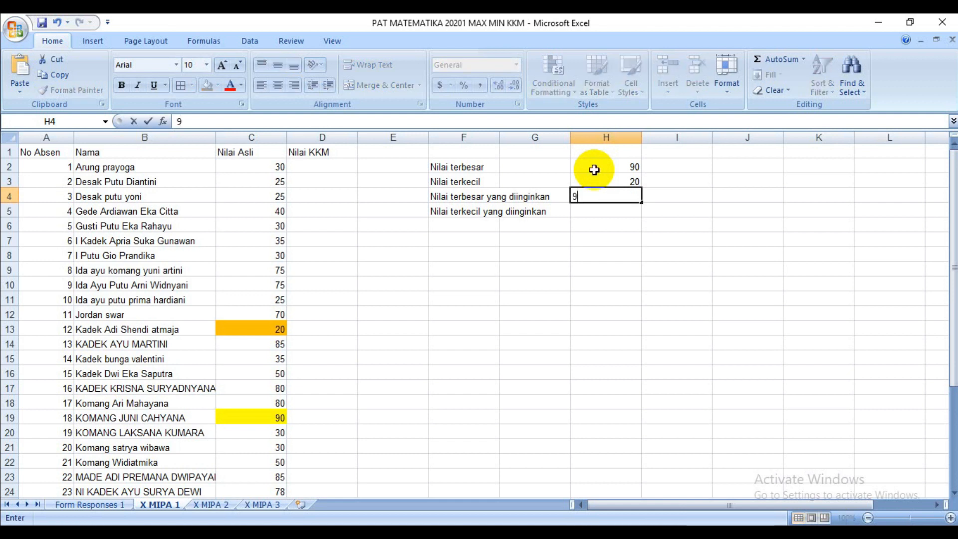
{"action": "type", "text": "7"}
{"action": "key", "text": "Return"}
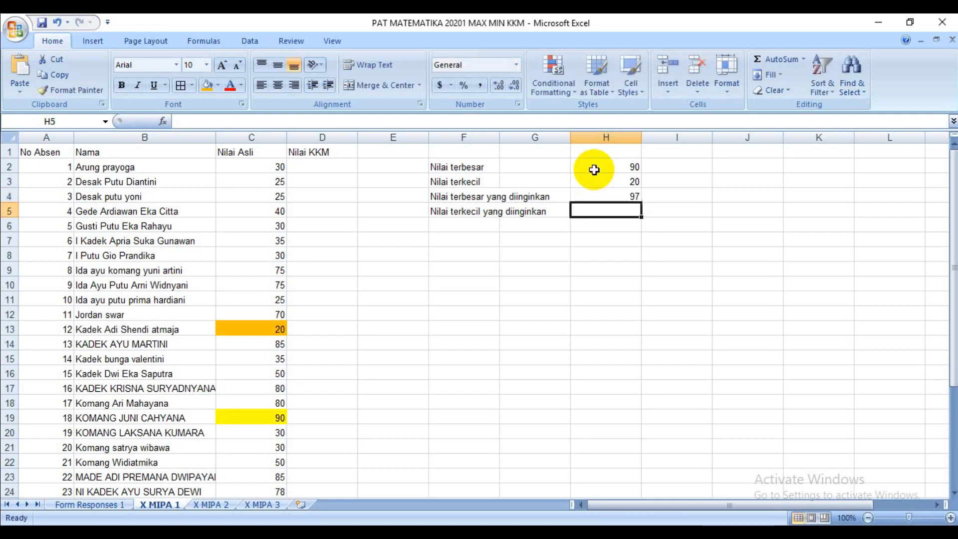
{"action": "left_click", "coordinate": [611, 195]}
{"action": "type", "text": "10"}
{"action": "key", "text": "BackSpace"}
{"action": "key", "text": "BackSpace"}
{"action": "type", "text": "97"}
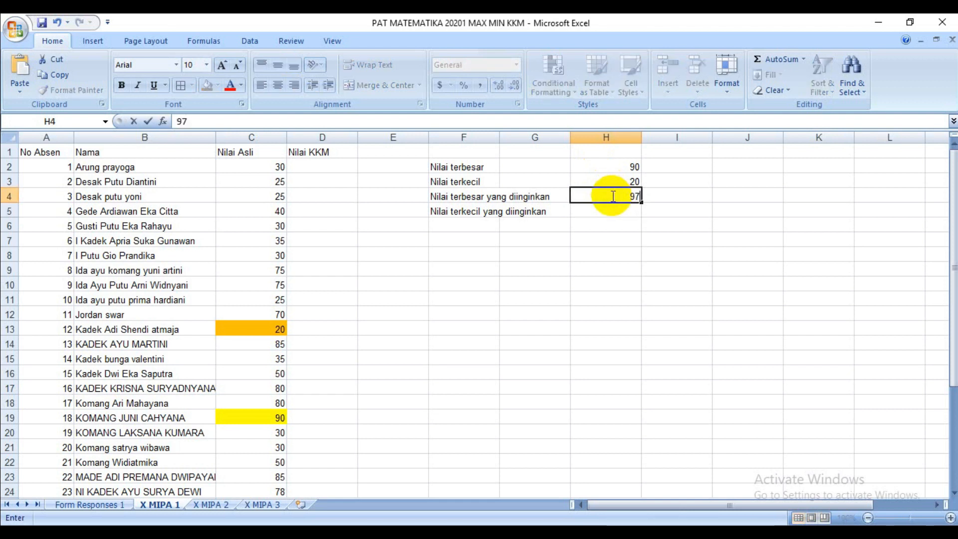
{"action": "key", "text": "Return"}
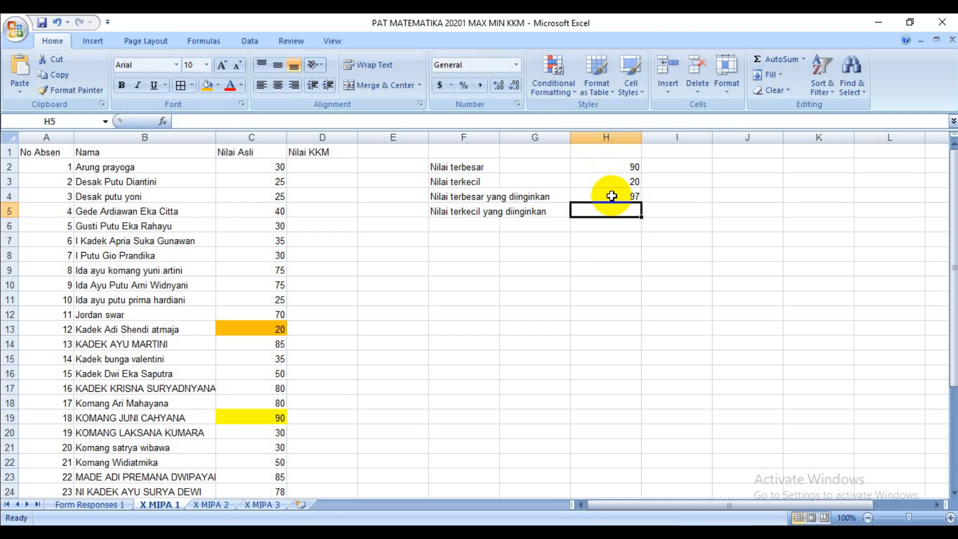
{"action": "type", "text": "7"}
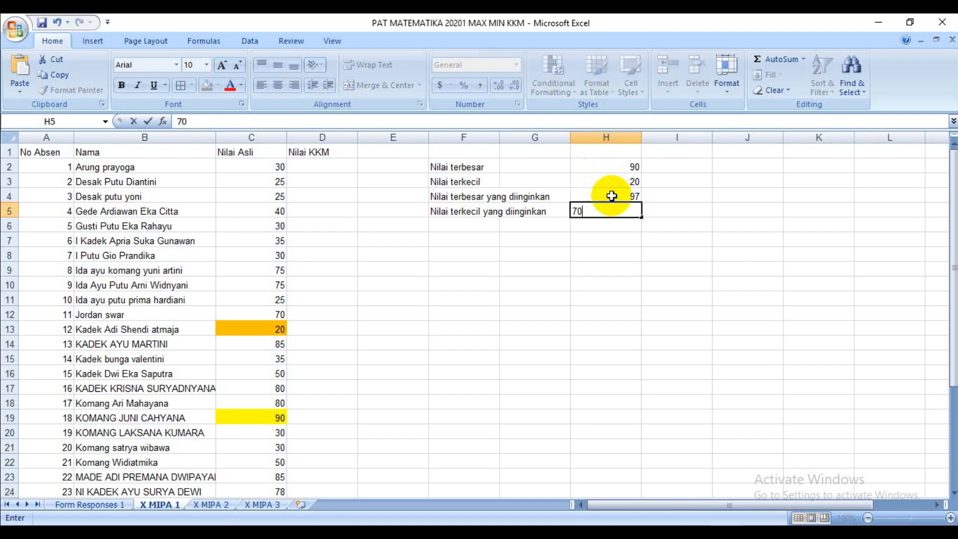
{"action": "type", "text": "0"}
{"action": "left_click", "coordinate": [611, 239]}
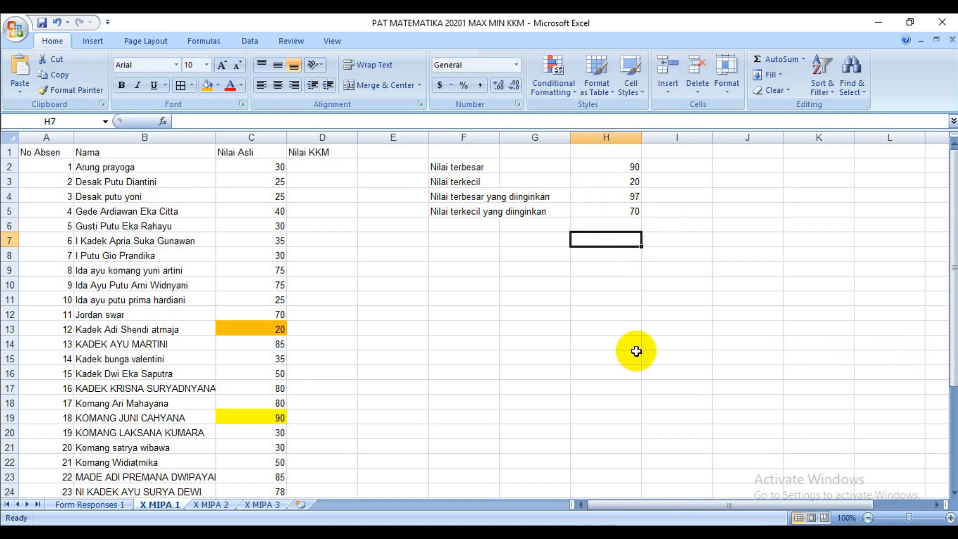
Step: Write the formula pattern in F7 as text: =nilai terkecil yang diinginkan+((kolom nilai rujukan-nilai terkecil)/(Nilai terbesar-nilai terekcil)*(nilai terbesar yang diinginkan-nilai terkecil yang diinginkan))
{"action": "left_click", "coordinate": [463, 241]}
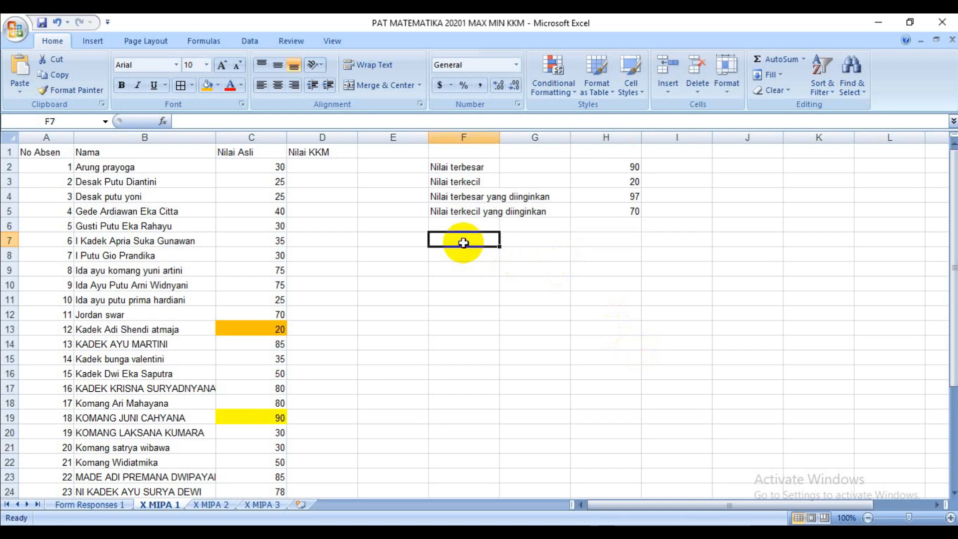
{"action": "type", "text": "'=n"}
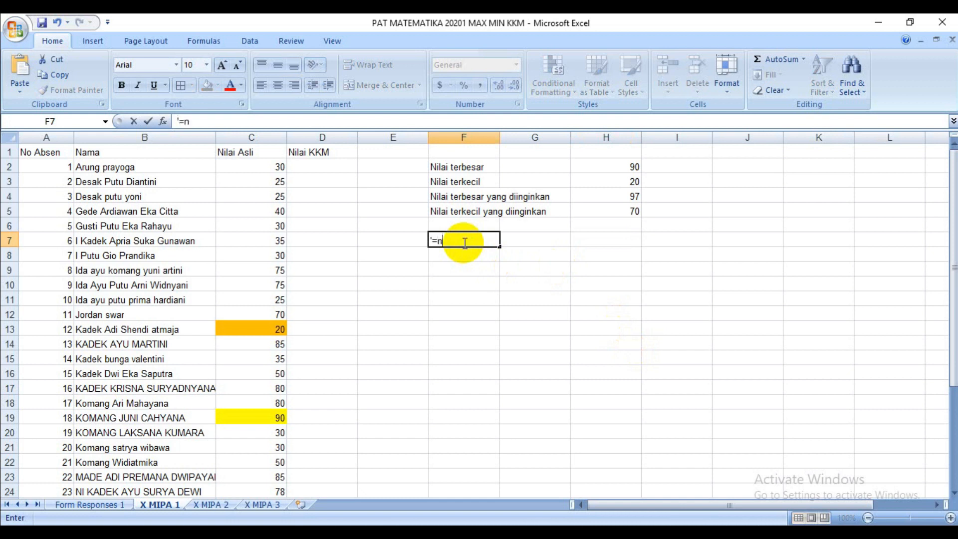
{"action": "type", "text": "ilai terkecil yang di"}
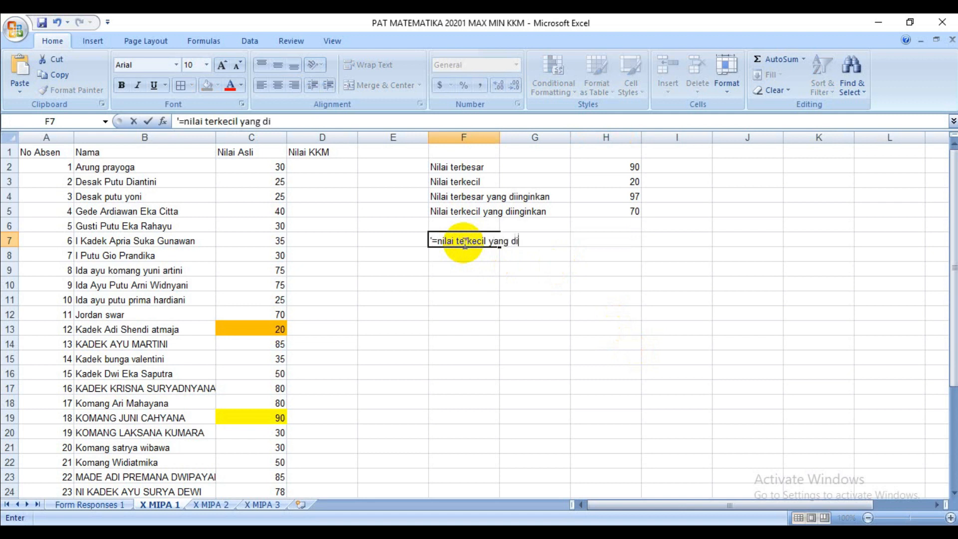
{"action": "type", "text": "inginkan"}
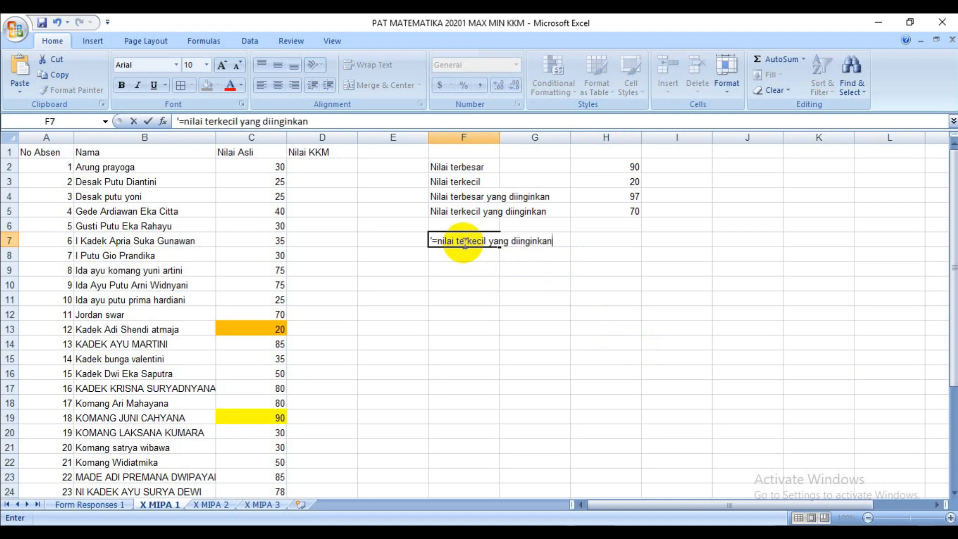
{"action": "type", "text": "+((kolom nilai"}
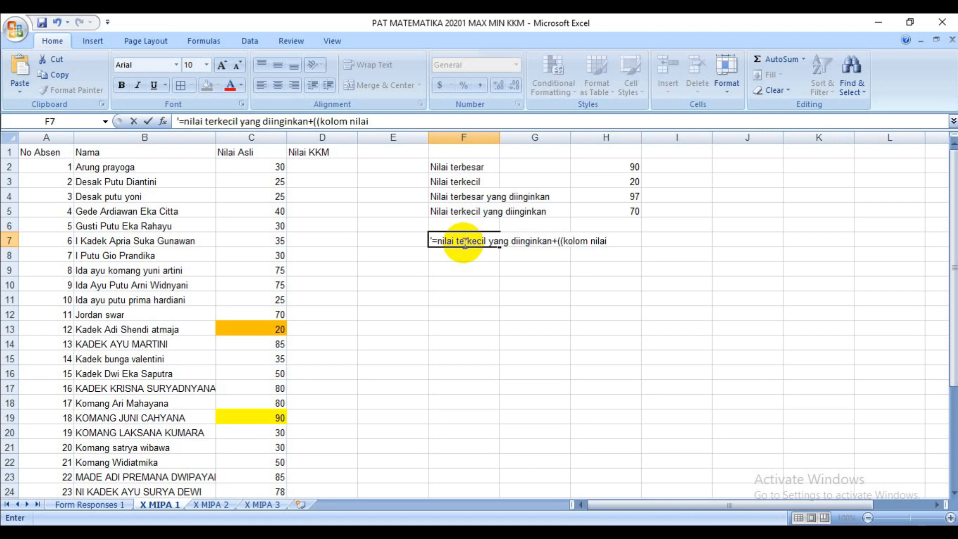
{"action": "type", "text": " rujukan-nilai terkecil"}
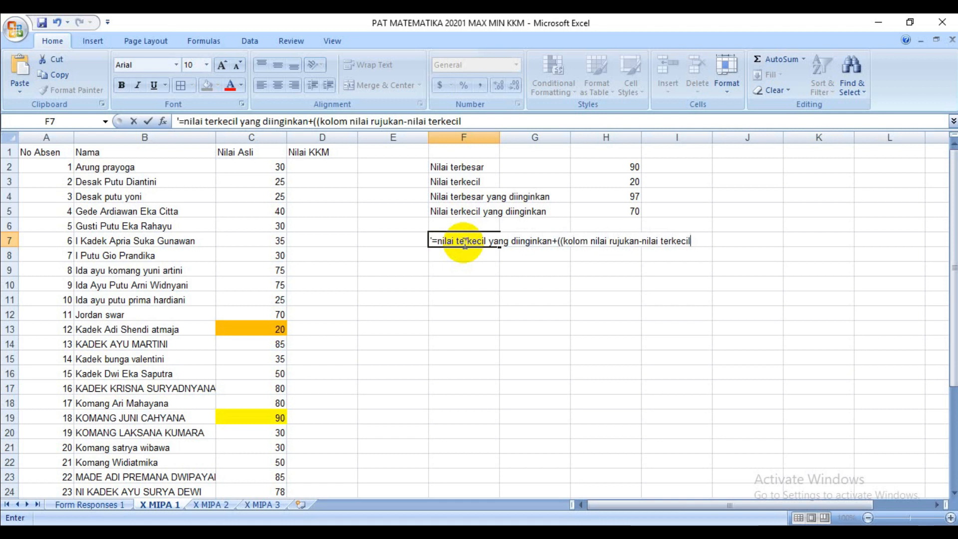
{"action": "type", "text": ")/(Nilai terbesar"}
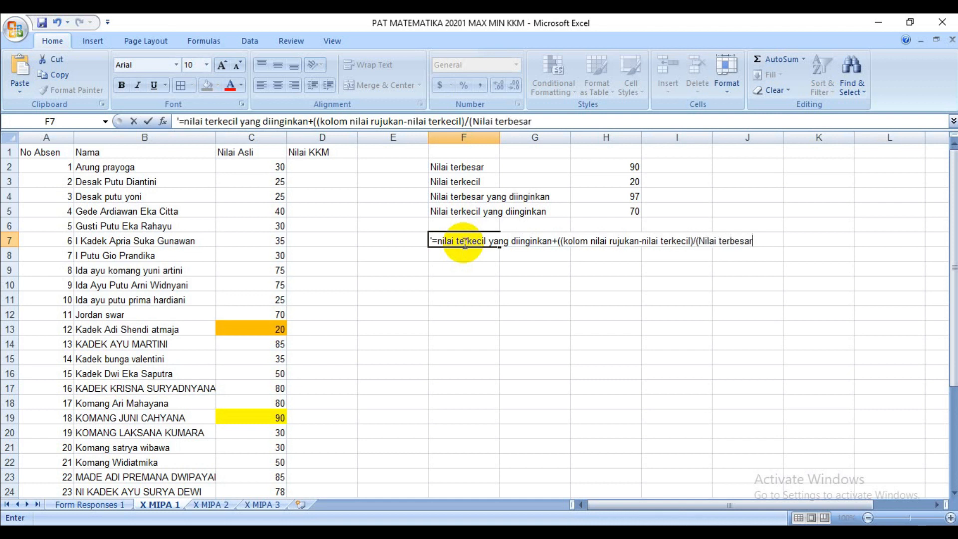
{"action": "type", "text": "-nilai terekcil)*"}
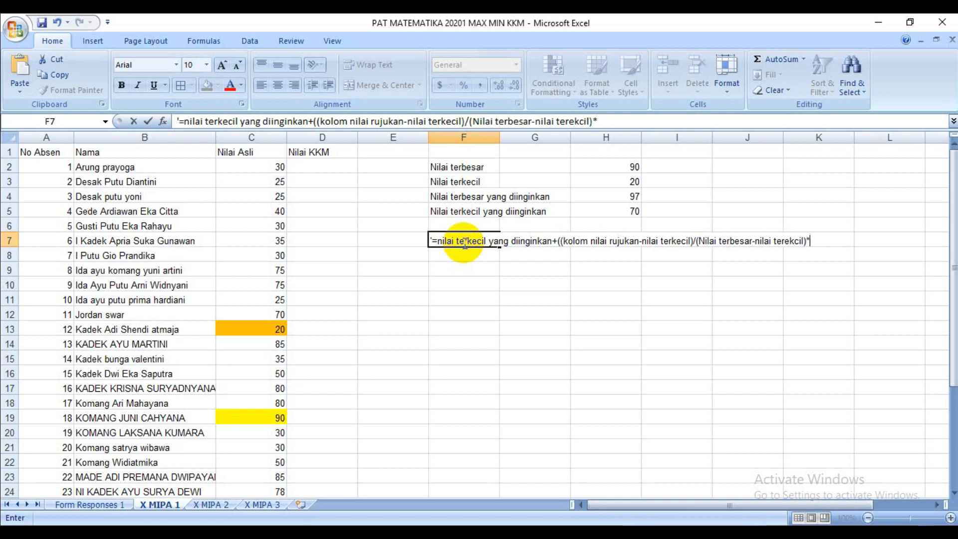
{"action": "type", "text": "(nilai terbesar"}
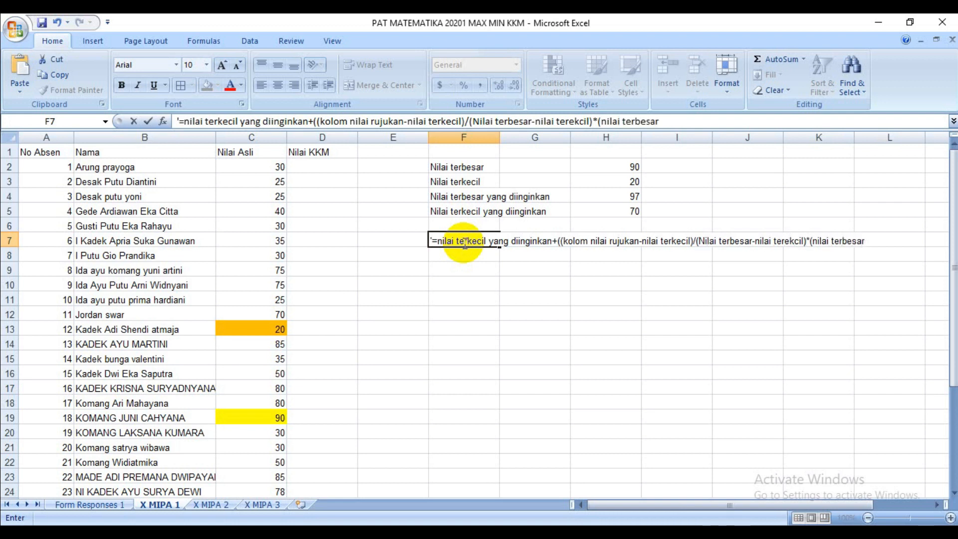
{"action": "type", "text": " yang diinginkan"}
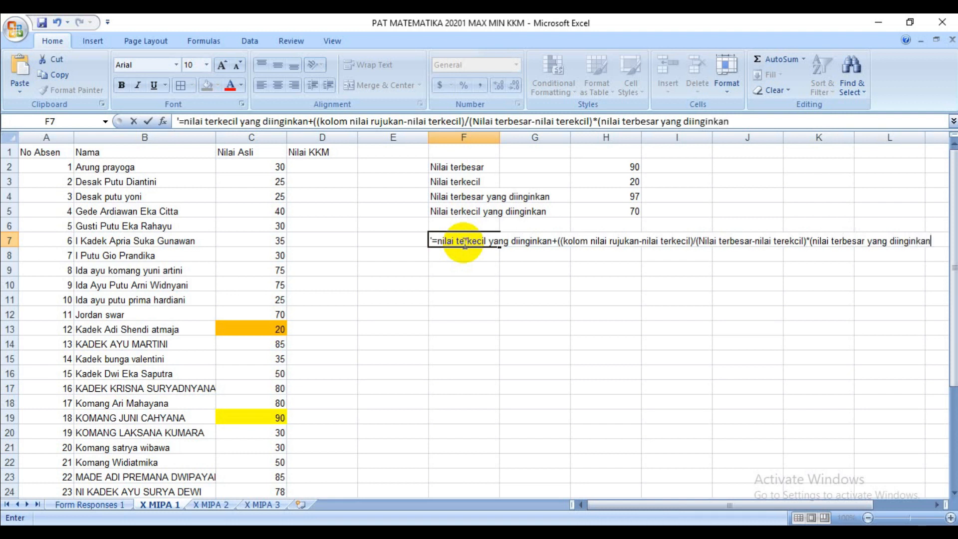
{"action": "type", "text": "-"}
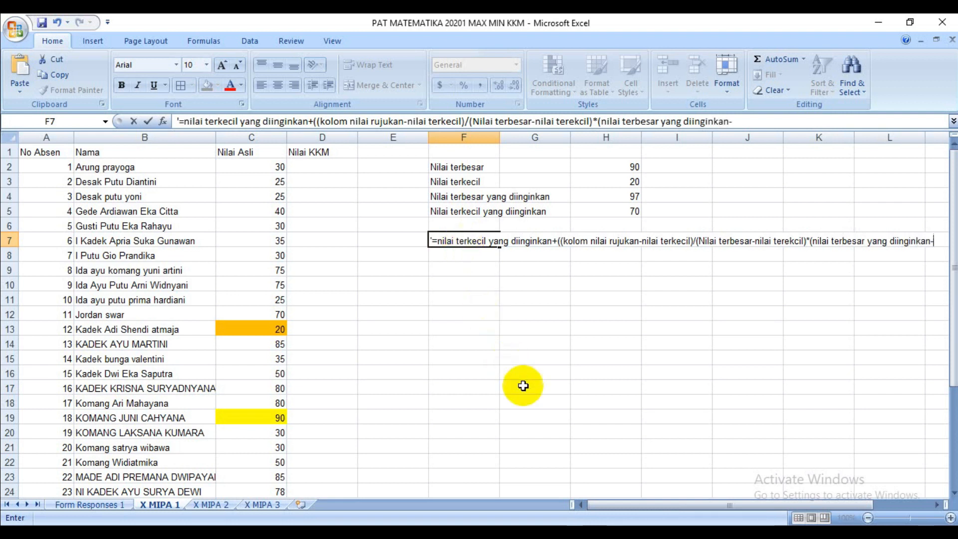
{"action": "left_click_drag", "start_coordinate": [617, 507], "coordinate": [638, 506]}
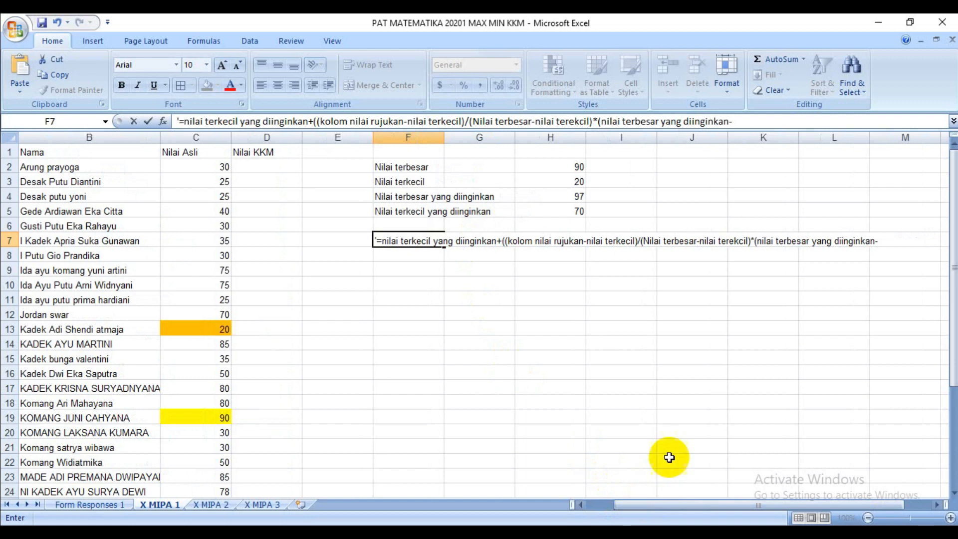
{"action": "type", "text": "nilai terkecil ya"}
{"action": "type", "text": "diinginka"}
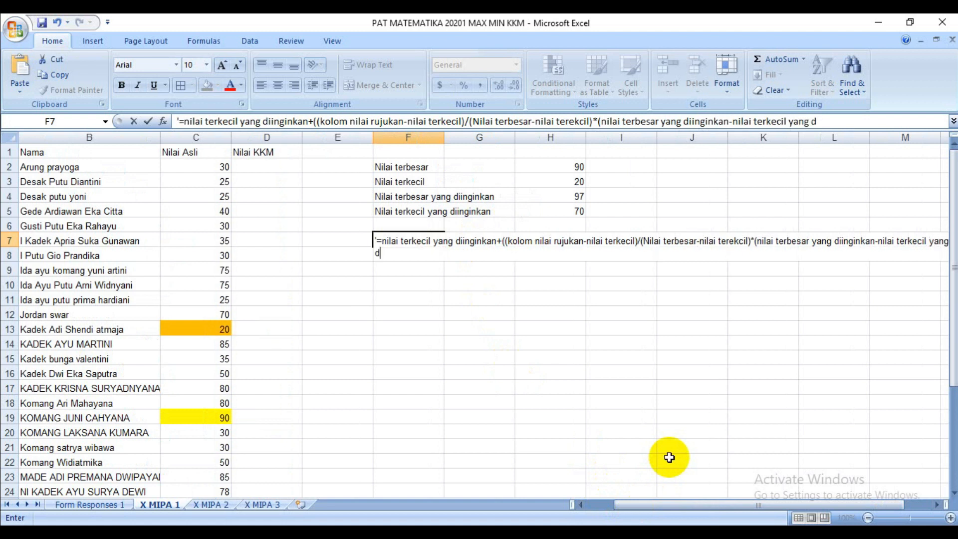
{"action": "type", "text": "n))"}
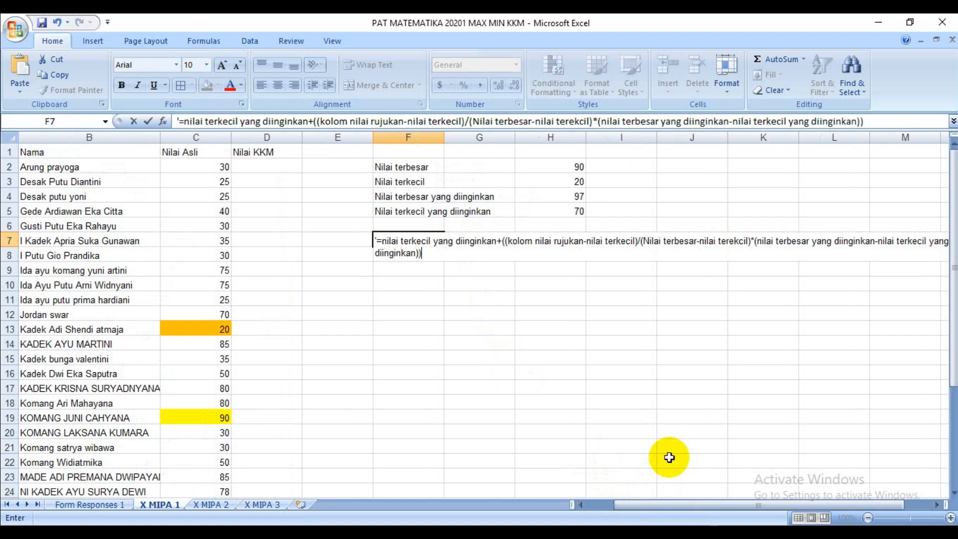
{"action": "key", "text": "Return"}
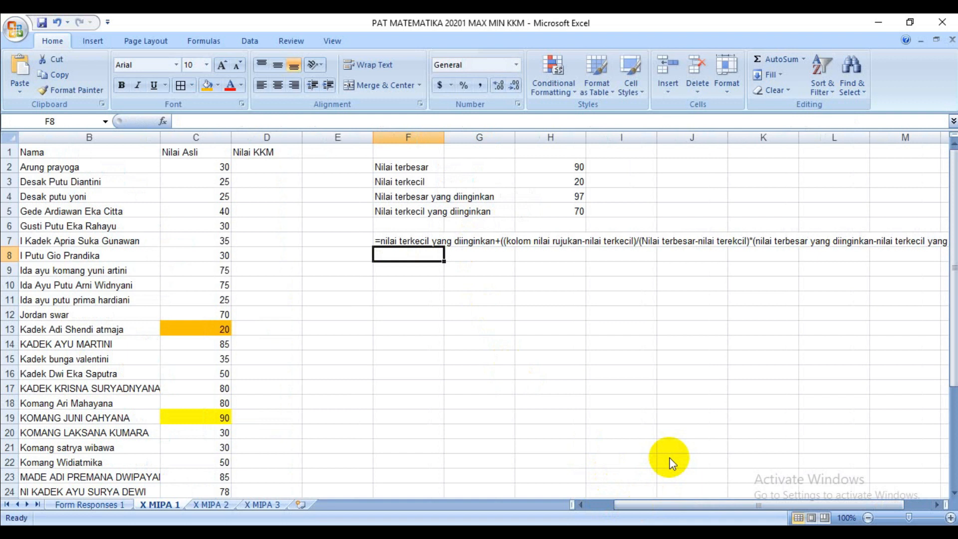
{"action": "left_click", "coordinate": [473, 314]}
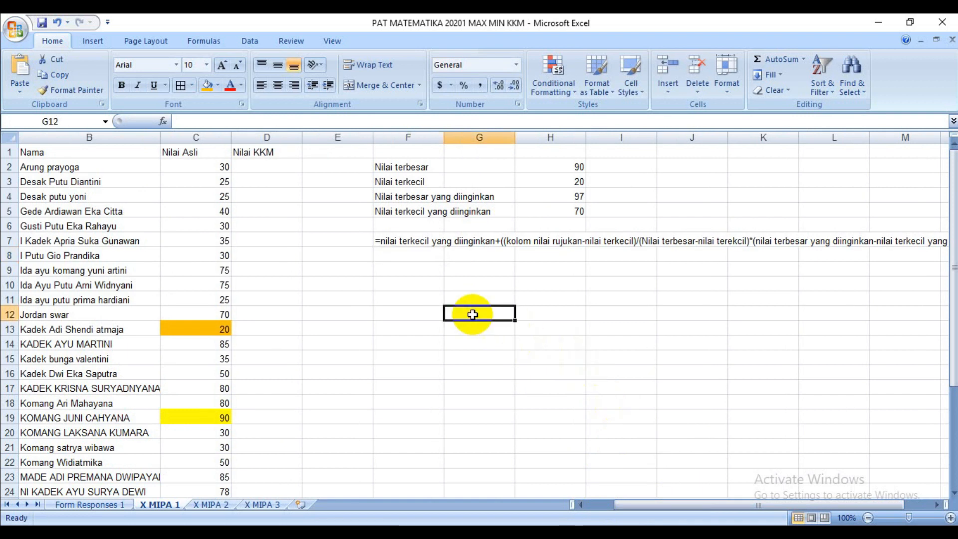
{"action": "left_click_drag", "start_coordinate": [621, 507], "coordinate": [603, 507]}
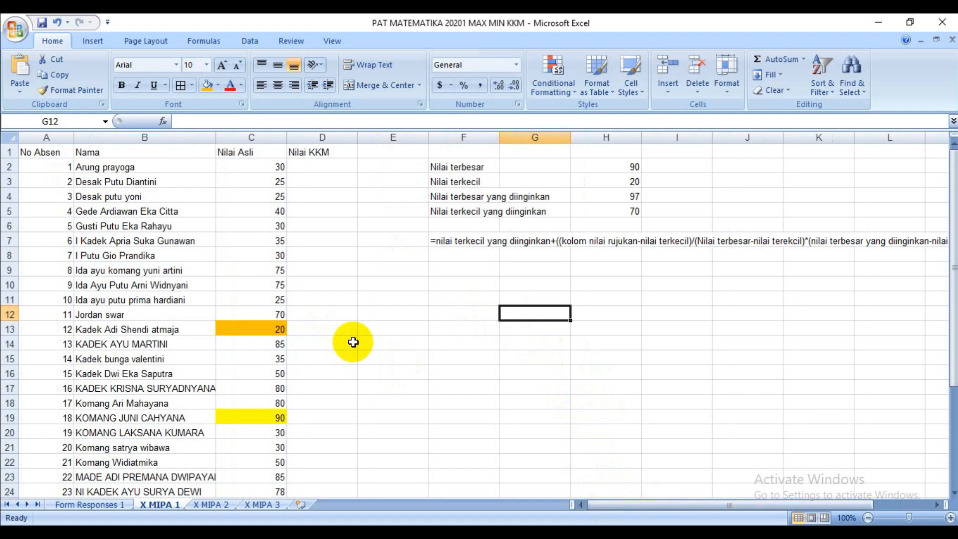
{"action": "left_click", "coordinate": [439, 273]}
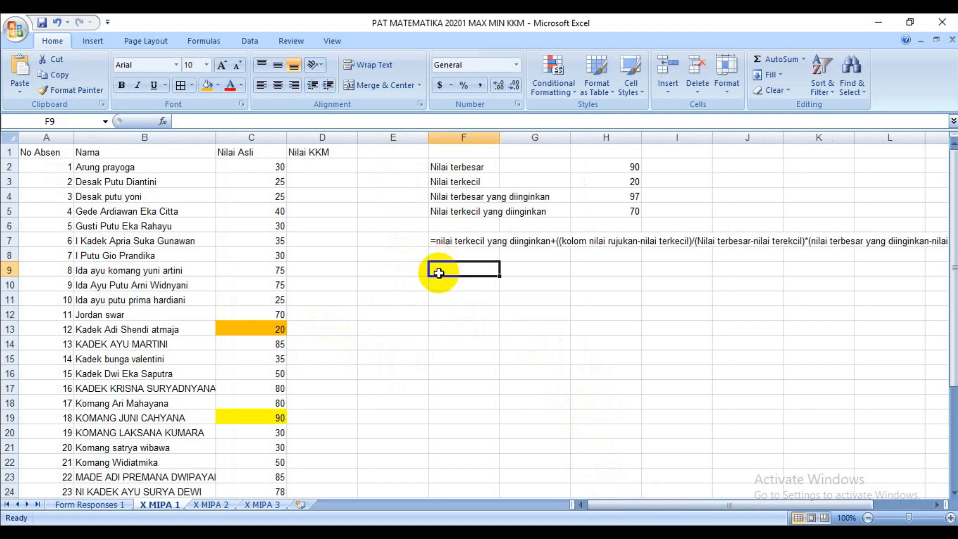
Step: Enter the formula =70+((C2-20)/(90-20)*(97-70)) in cell D2 of the Nilai KKM column
{"action": "left_click", "coordinate": [324, 165]}
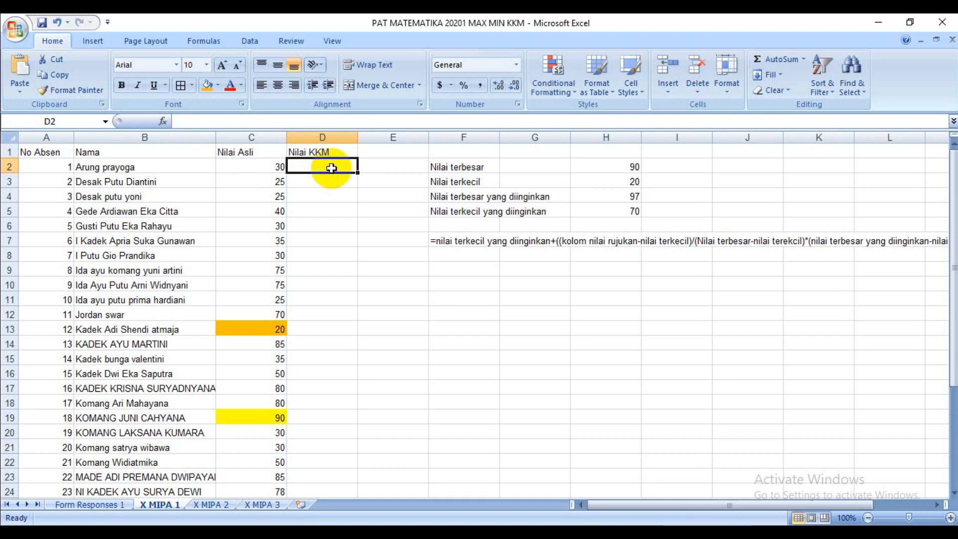
{"action": "type", "text": "="}
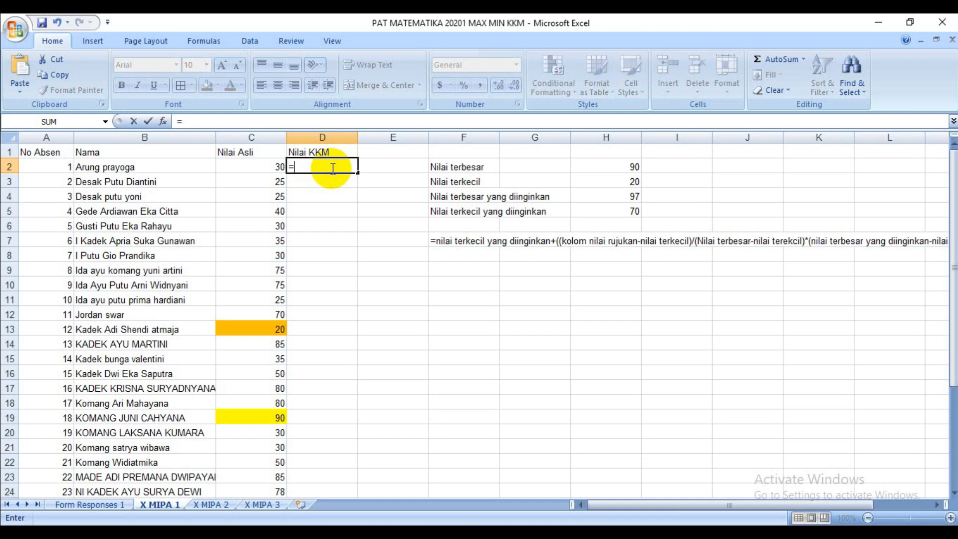
{"action": "type", "text": "70"}
{"action": "type", "text": "+"}
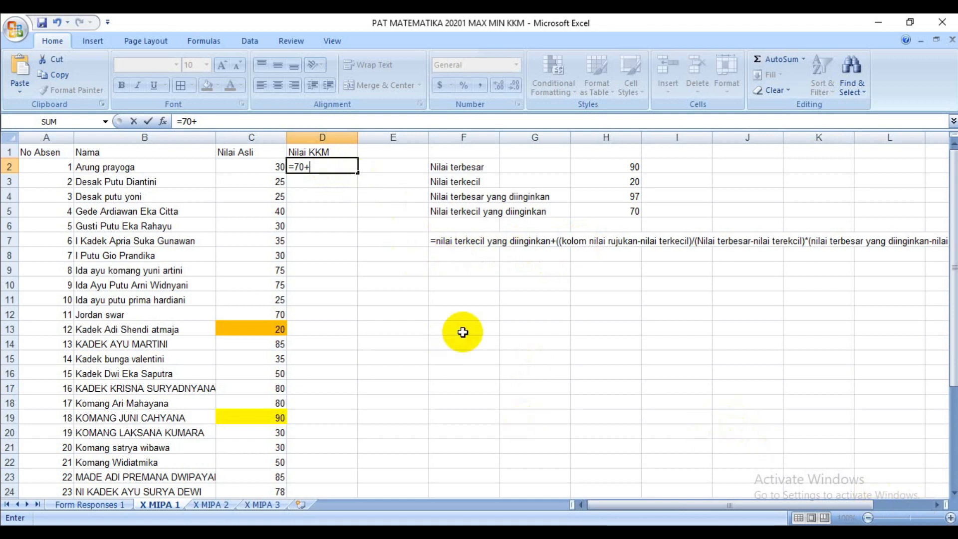
{"action": "type", "text": "(("}
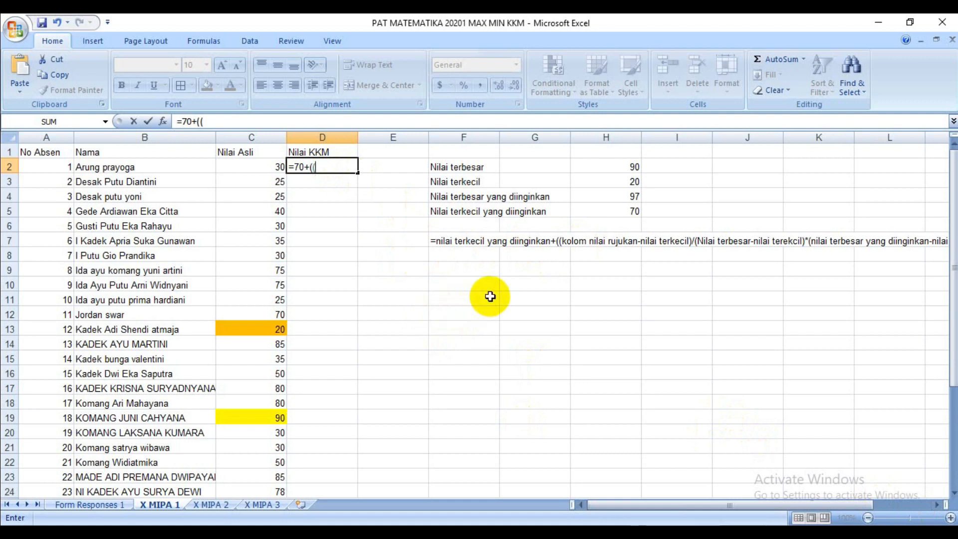
{"action": "left_click", "coordinate": [269, 164]}
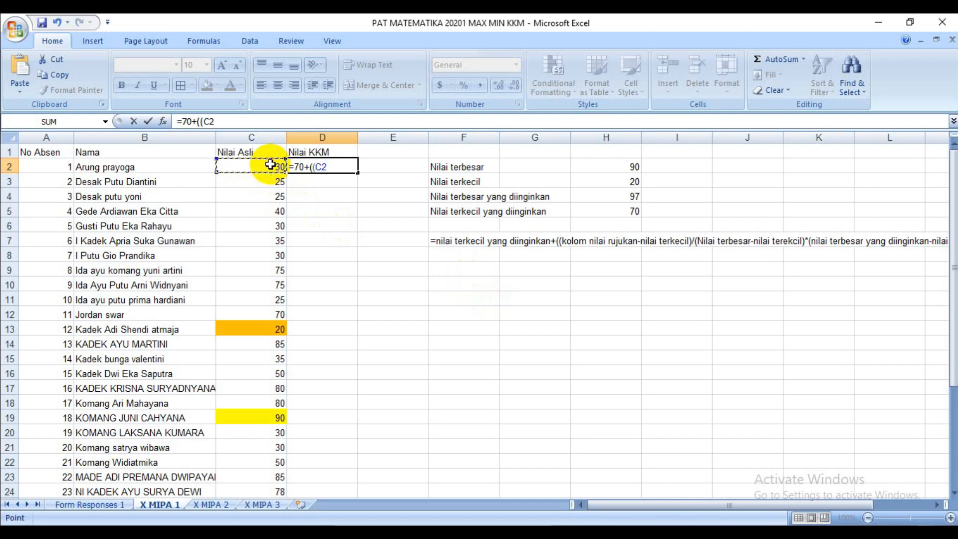
{"action": "key", "text": "BackSpace"}
{"action": "key", "text": "BackSpace"}
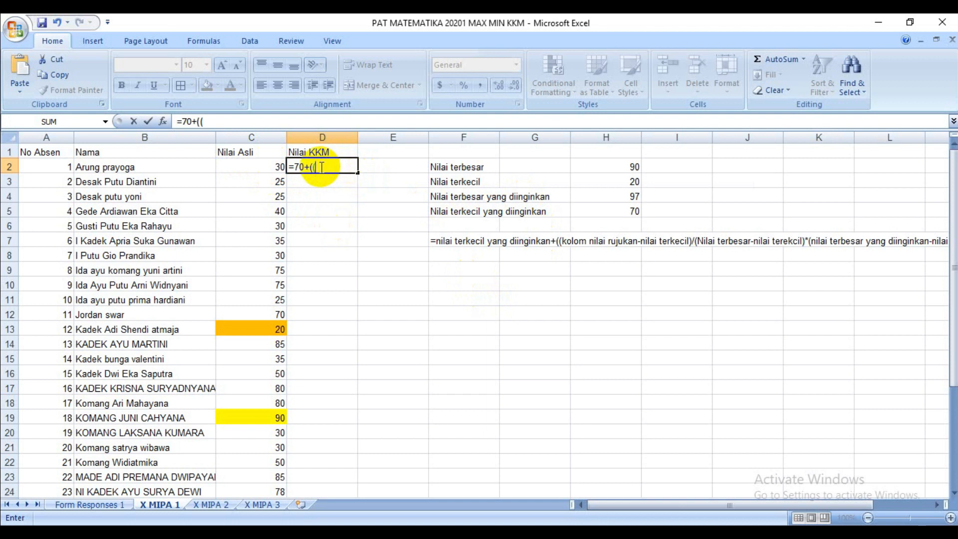
{"action": "left_click", "coordinate": [253, 167]}
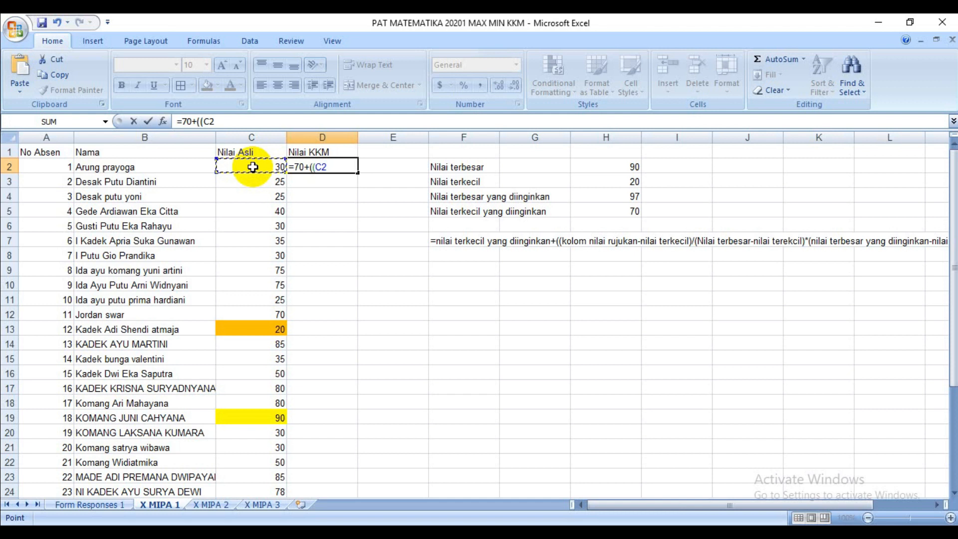
{"action": "type", "text": "-"}
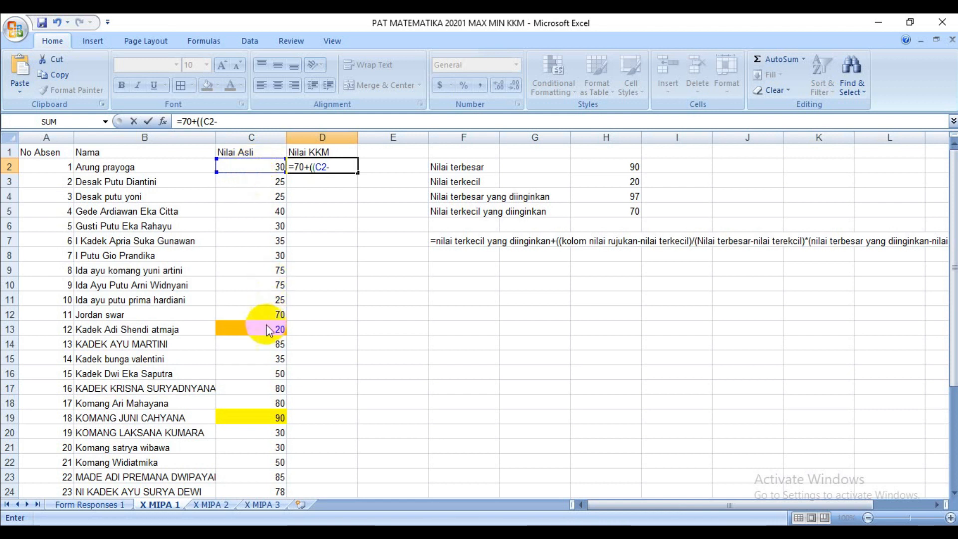
{"action": "type", "text": "20"}
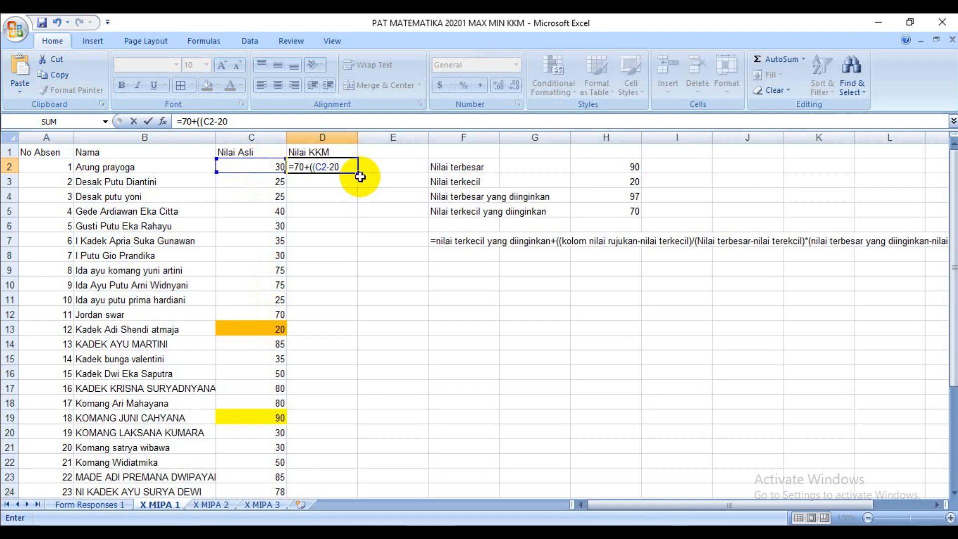
{"action": "type", "text": ")"}
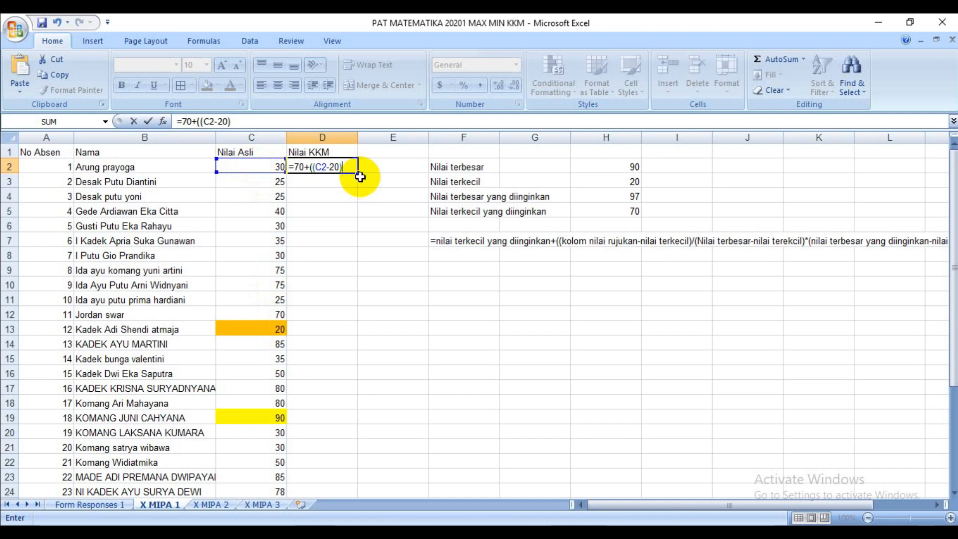
{"action": "type", "text": "/"}
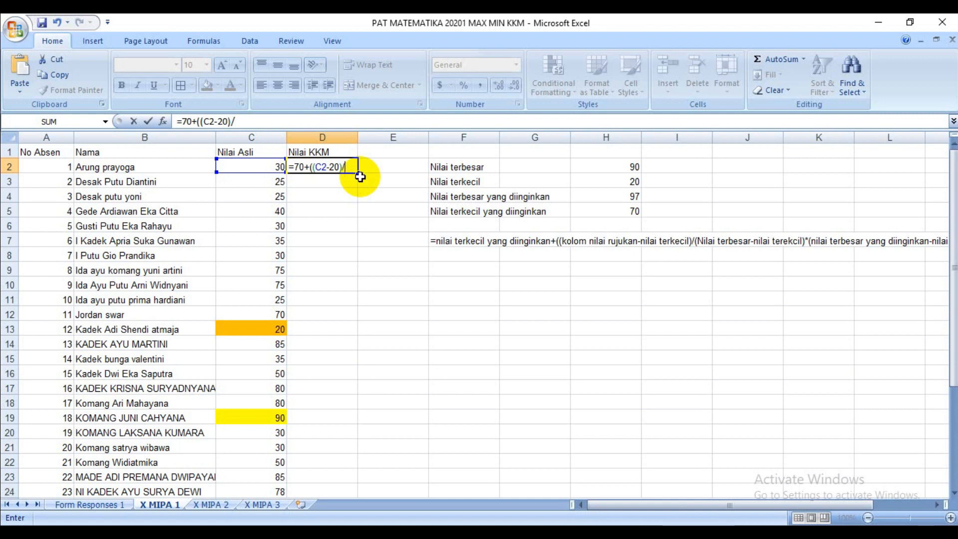
{"action": "type", "text": "("}
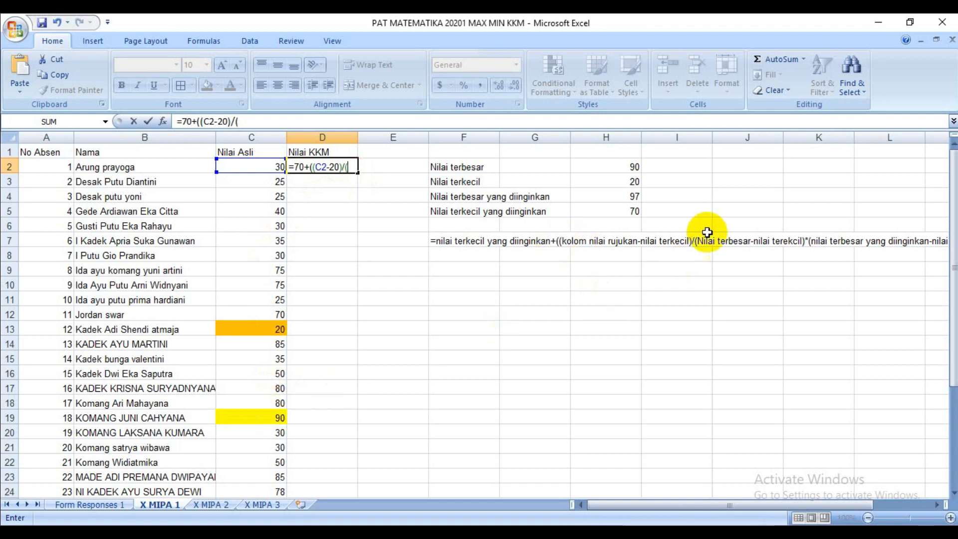
{"action": "type", "text": "90"}
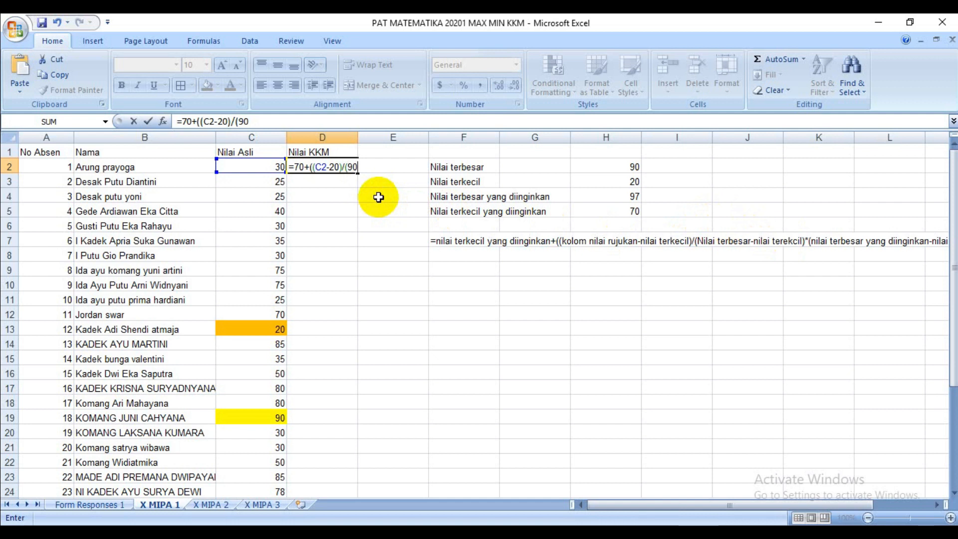
{"action": "type", "text": "-"}
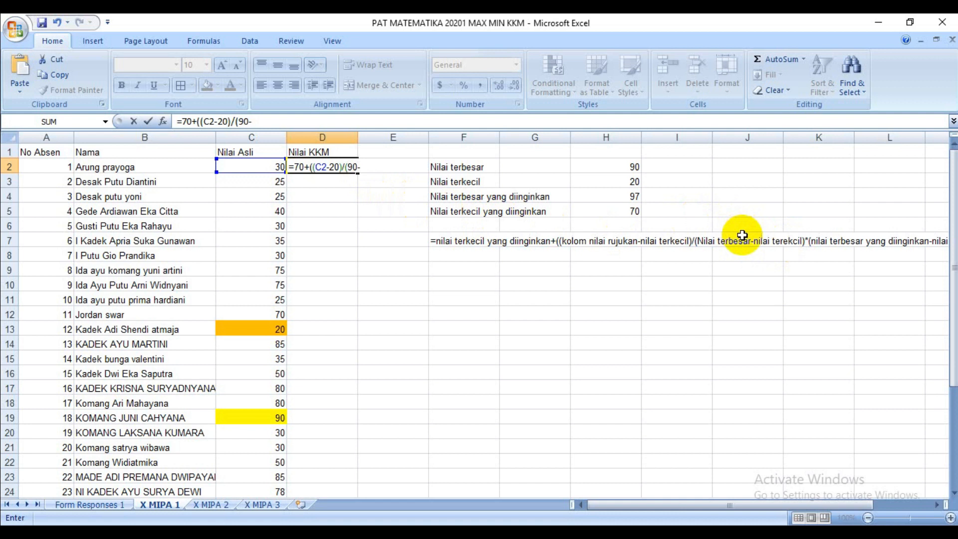
{"action": "type", "text": "20)*"}
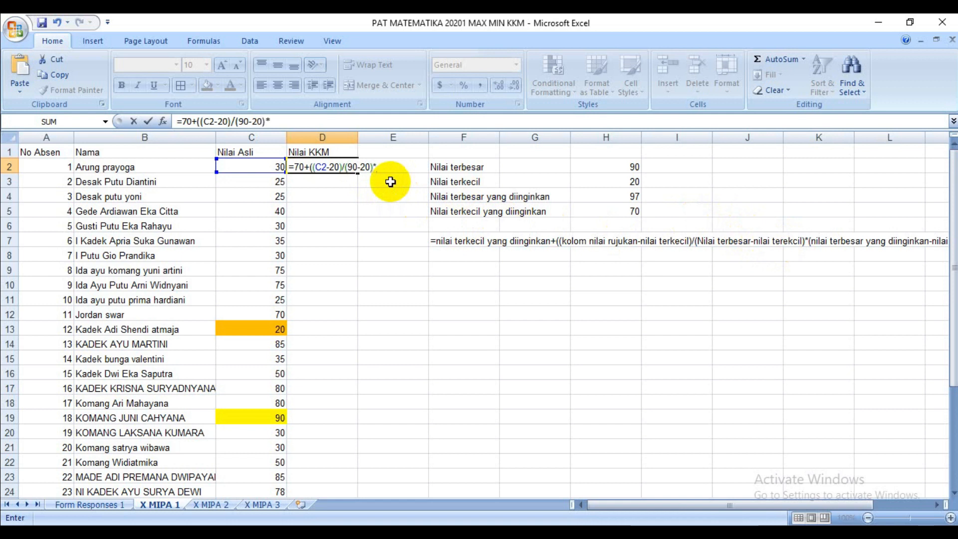
{"action": "type", "text": "("}
{"action": "type", "text": "97-70))"}
{"action": "key", "text": "Return"}
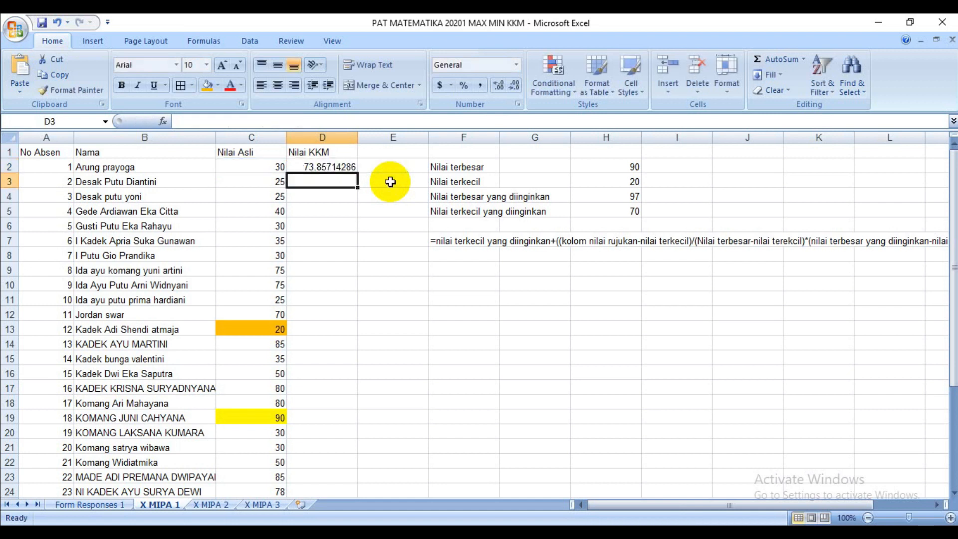
{"action": "left_click", "coordinate": [322, 165]}
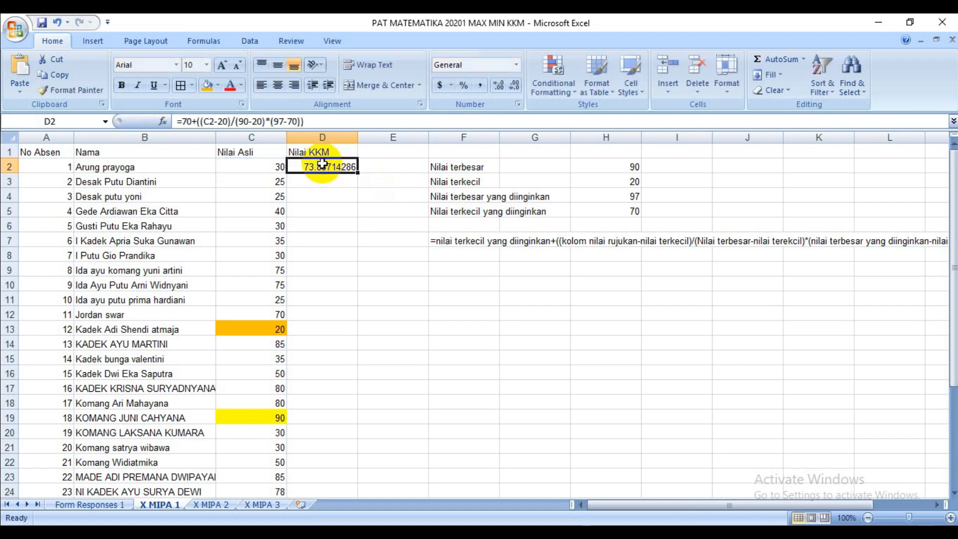
Step: Insert "asli" after "kolom nilai" in the formula pattern in F7 and correct the misspelled "terekcil" to "terkecil"
{"action": "left_click", "coordinate": [445, 241]}
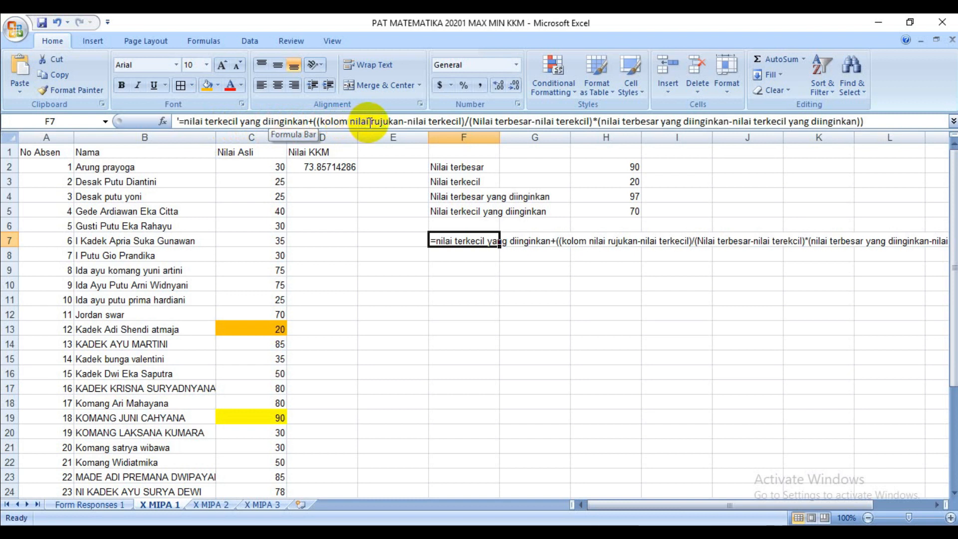
{"action": "left_click", "coordinate": [369, 121]}
{"action": "type", "text": "asli"}
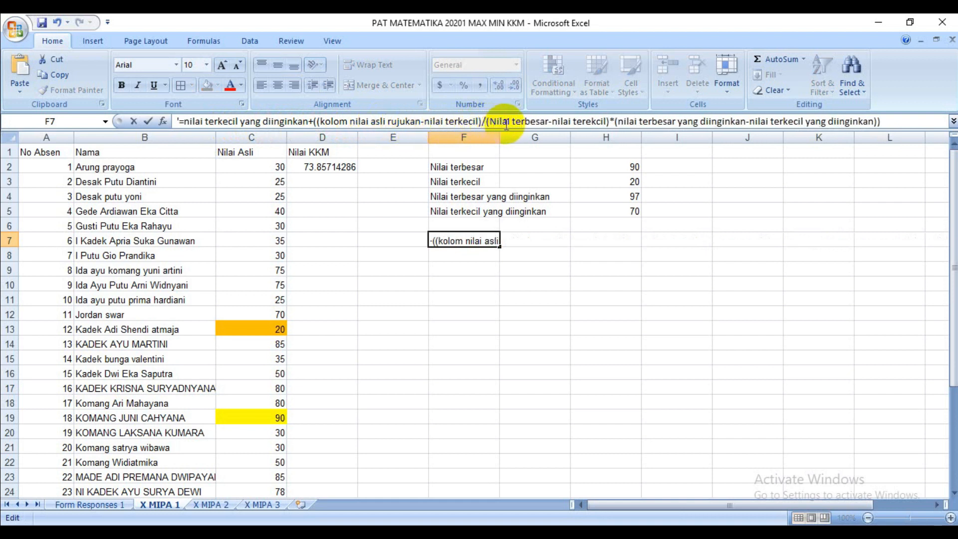
{"action": "left_click", "coordinate": [591, 121]}
{"action": "key", "text": "BackSpace"}
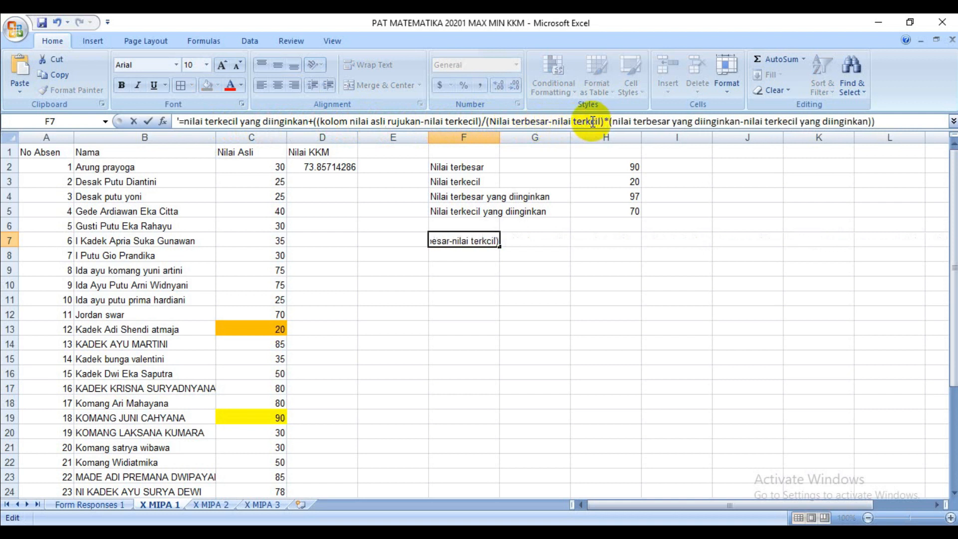
{"action": "type", "text": "e"}
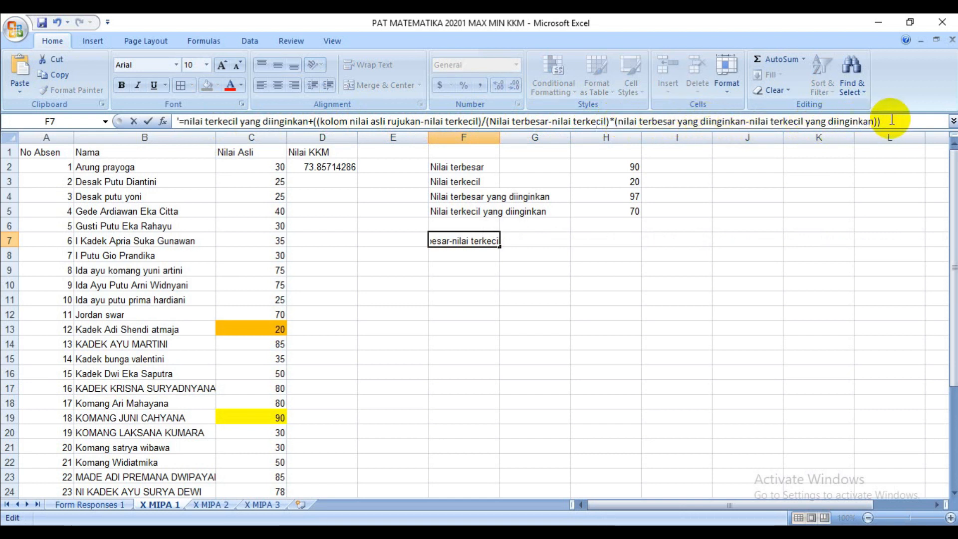
{"action": "left_click", "coordinate": [337, 169]}
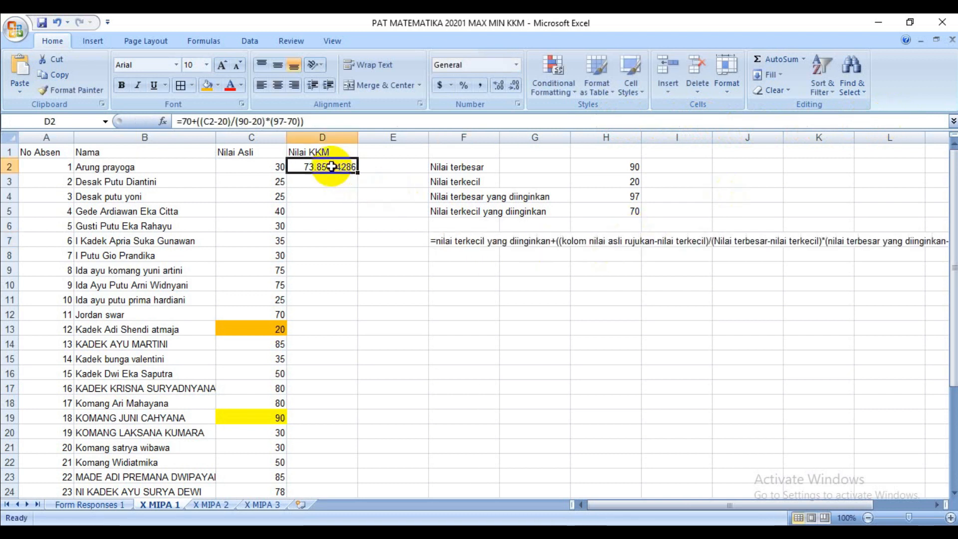
Step: Examine each term of the D2 formula against the Nilai Asli score and the actual and desired highest and lowest scores
{"action": "left_click", "coordinate": [190, 123]}
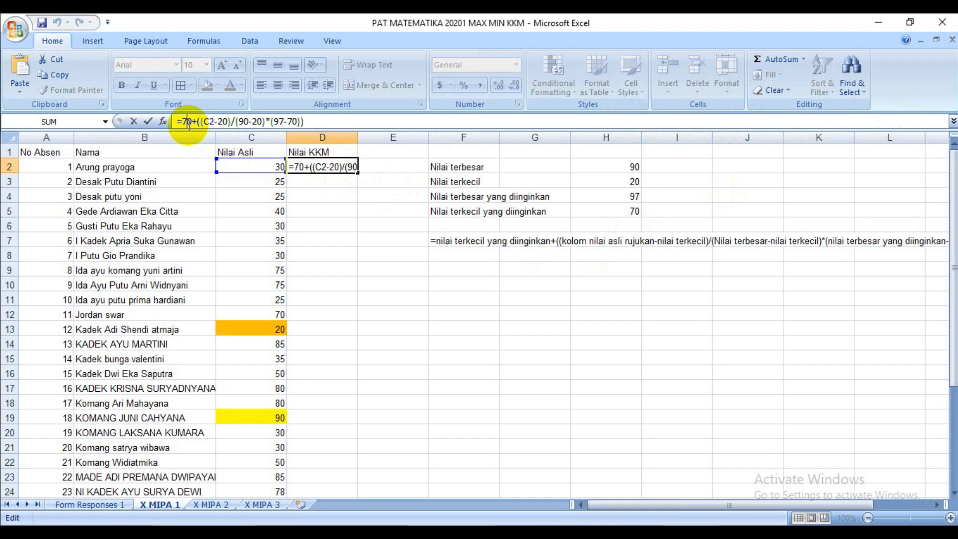
{"action": "left_click", "coordinate": [209, 124]}
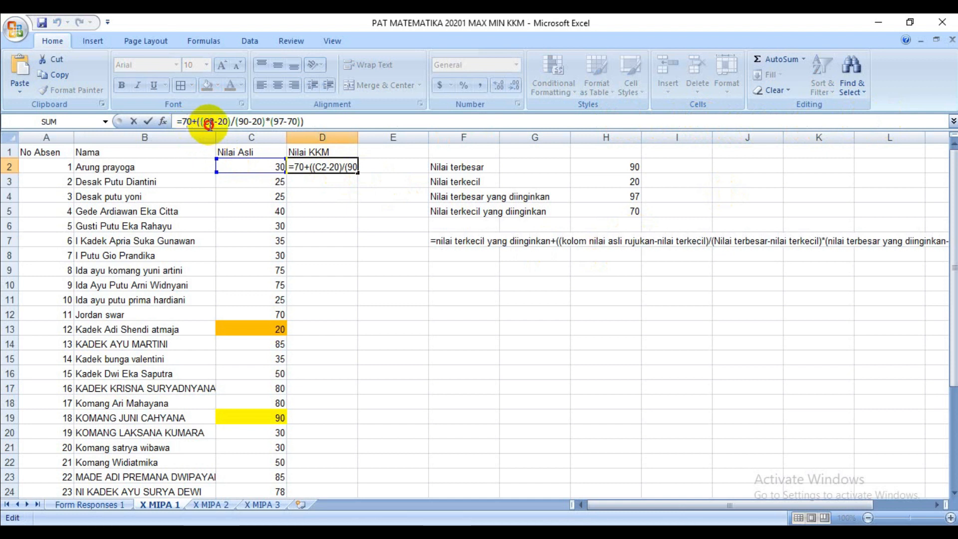
{"action": "left_click", "coordinate": [246, 166]}
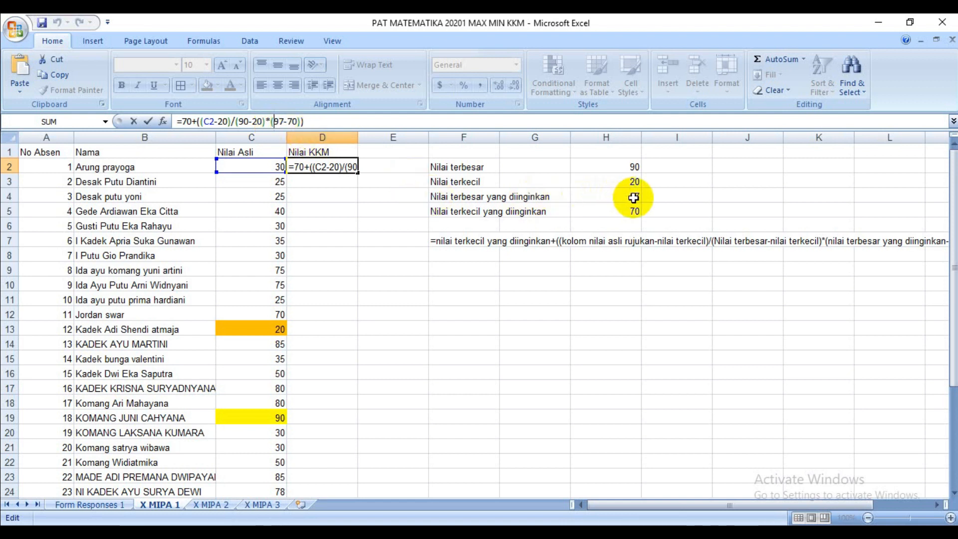
{"action": "type", "text": ")"}
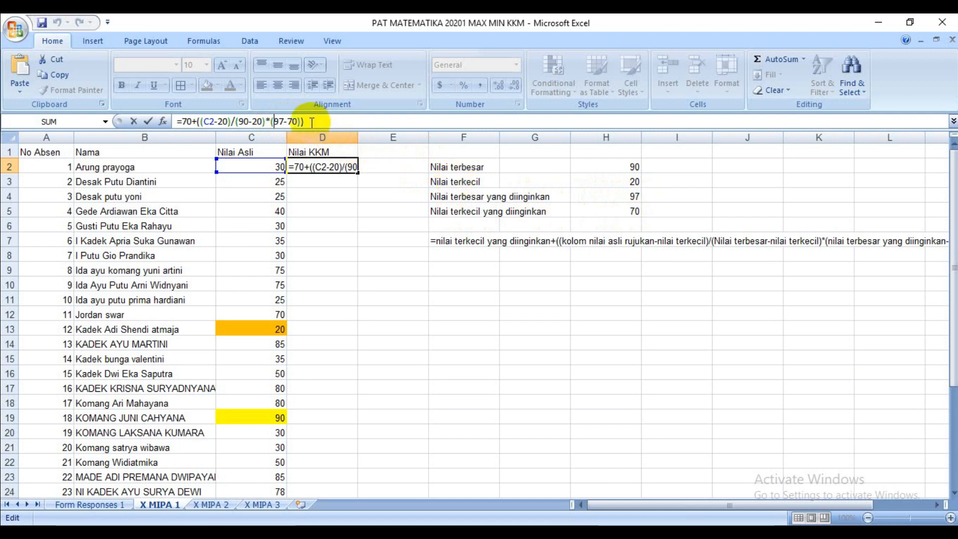
{"action": "key", "text": "Return"}
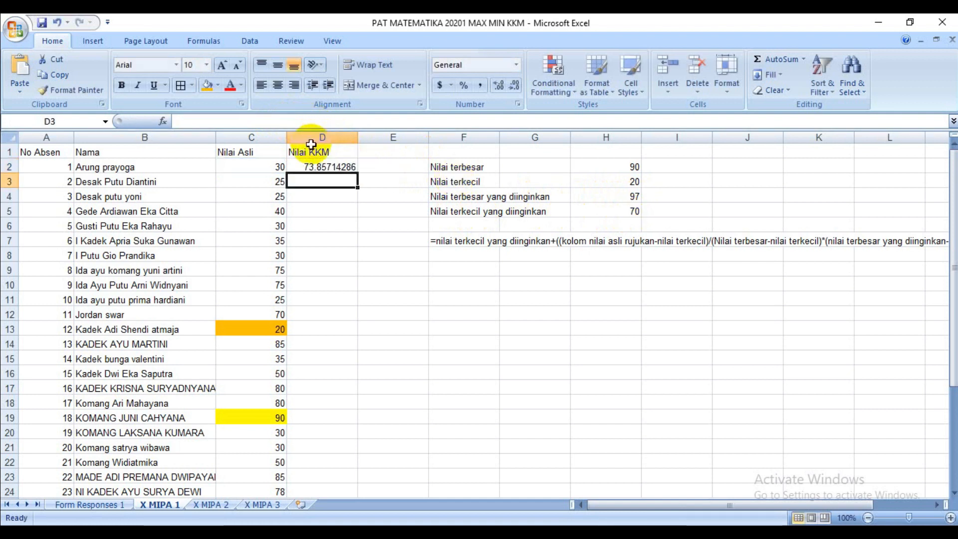
Step: Copy the D2 formula down the Nilai KKM column through D34 for all students
{"action": "left_click", "coordinate": [314, 162]}
{"action": "left_click_drag", "start_coordinate": [357, 174], "coordinate": [328, 435]}
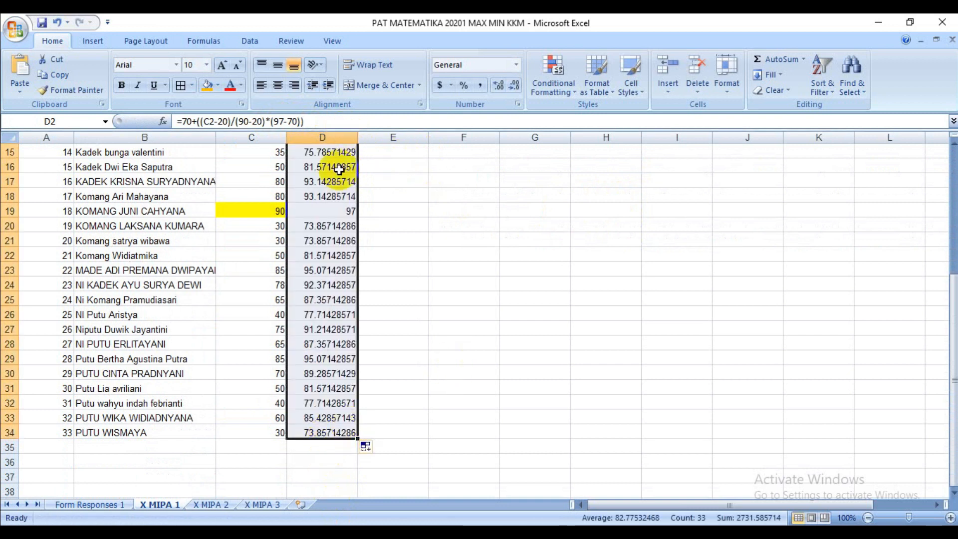
{"action": "left_click_drag", "start_coordinate": [950, 319], "coordinate": [932, 169]}
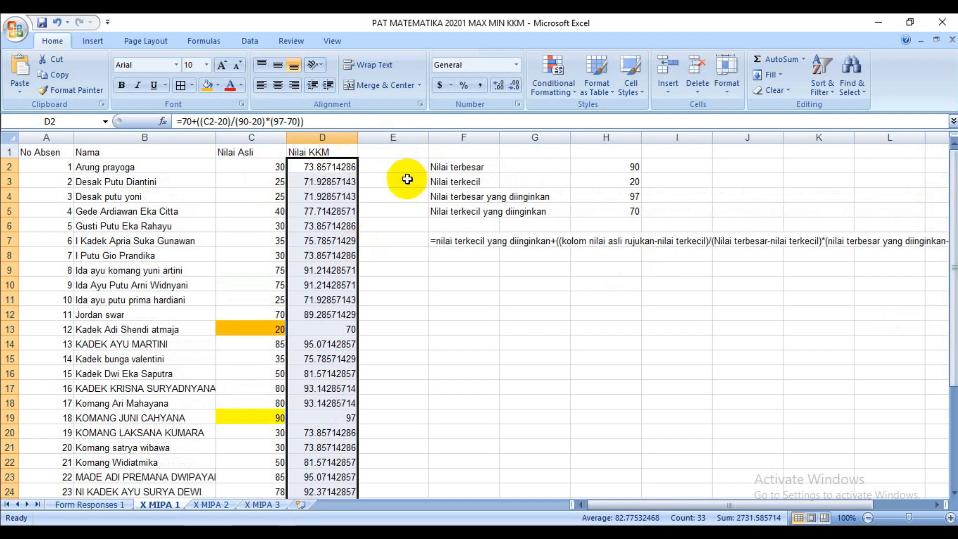
Step: Reduce the decimals of the Nilai KKM scores in D2:D34 until they display as whole numbers
{"action": "left_click", "coordinate": [516, 88]}
{"action": "left_click", "coordinate": [516, 88]}
{"action": "left_click", "coordinate": [516, 88]}
{"action": "left_click", "coordinate": [516, 88]}
{"action": "left_click", "coordinate": [516, 88]}
{"action": "left_click", "coordinate": [516, 89]}
{"action": "left_click", "coordinate": [516, 89]}
{"action": "left_click", "coordinate": [516, 88]}
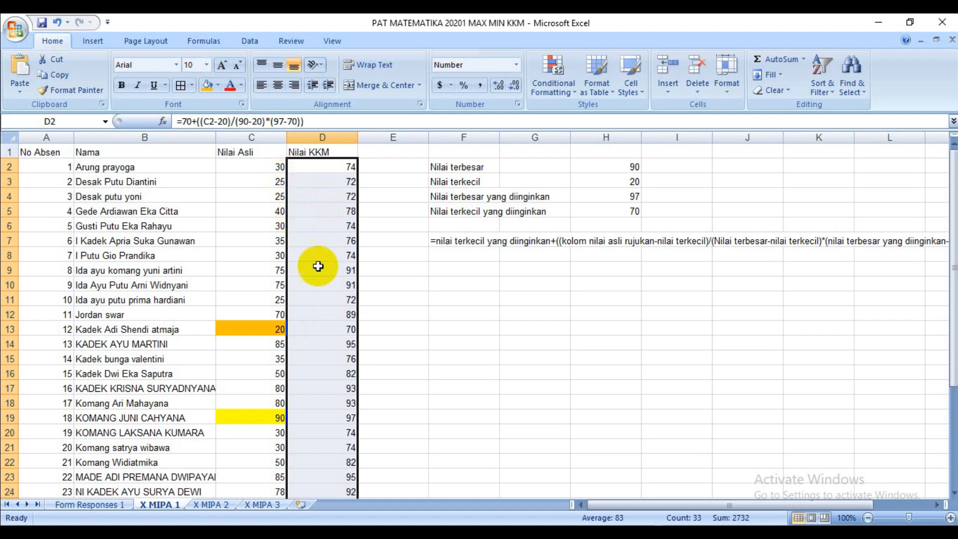
{"action": "left_click_drag", "start_coordinate": [953, 343], "coordinate": [948, 316]}
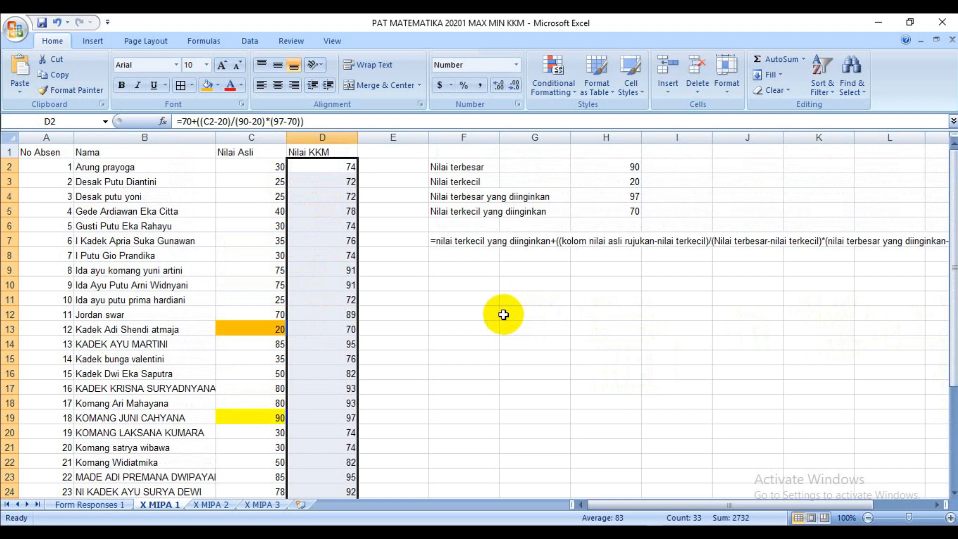
{"action": "key", "text": "alt+Tab"}
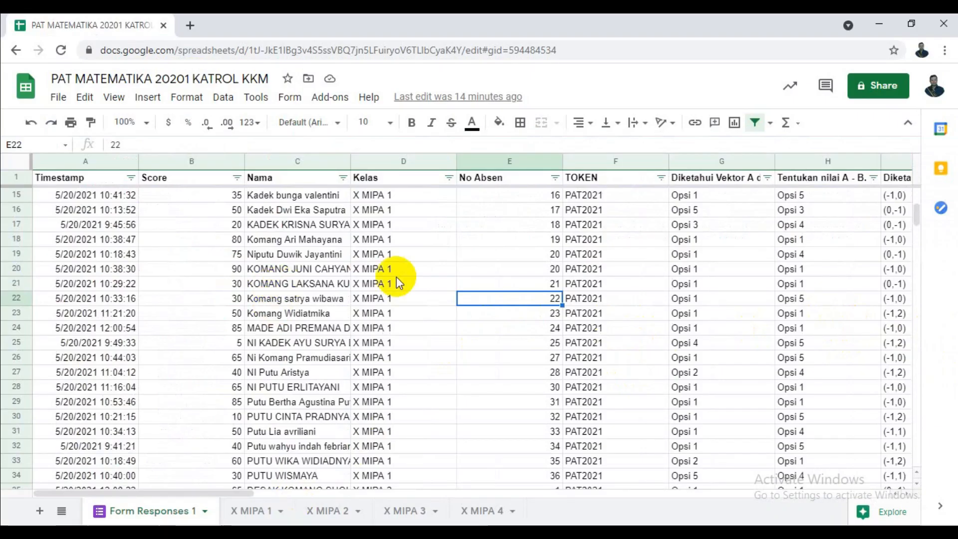
{"action": "key", "text": "alt+Tab"}
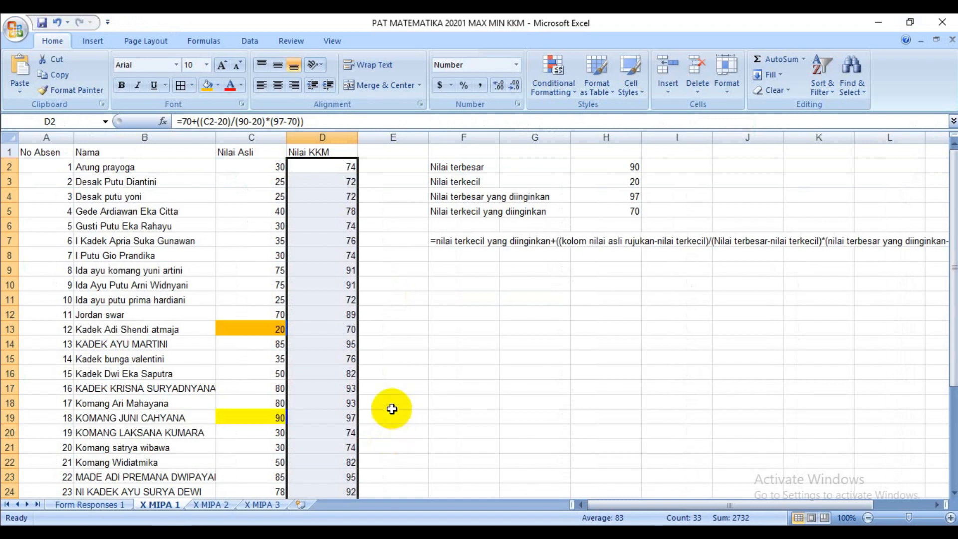
{"action": "left_click", "coordinate": [413, 398]}
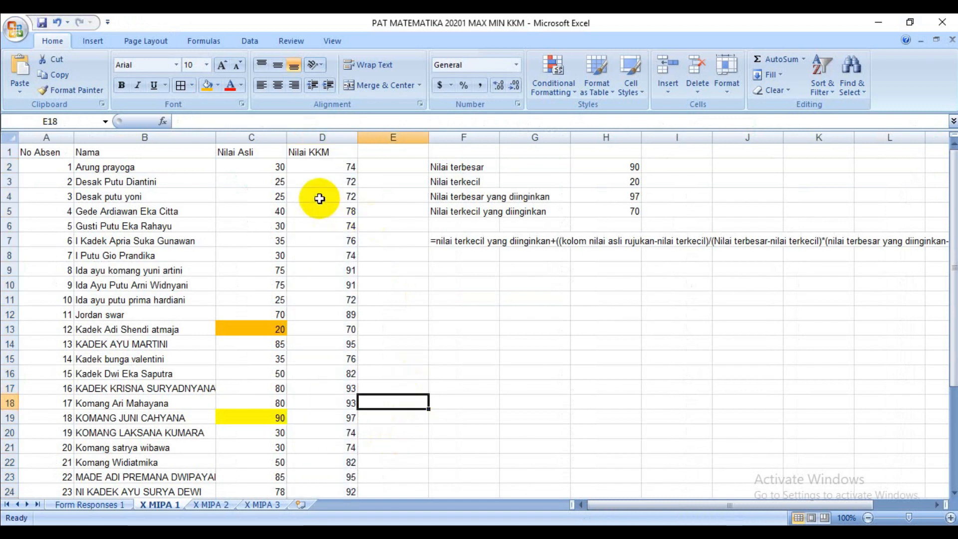
{"action": "left_click", "coordinate": [303, 169]}
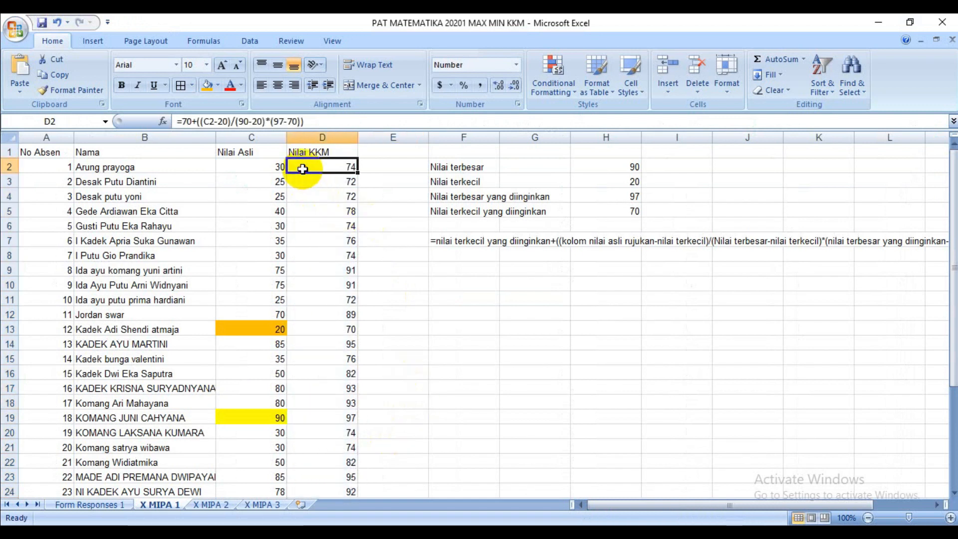
Step: Switch to the PAT MATEMATIKA 20201 KATROL KKM spreadsheet in Google Sheets and show the Nilai KKM formula in D2 of sheet X MIPA 1
{"action": "key", "text": "alt+Tab"}
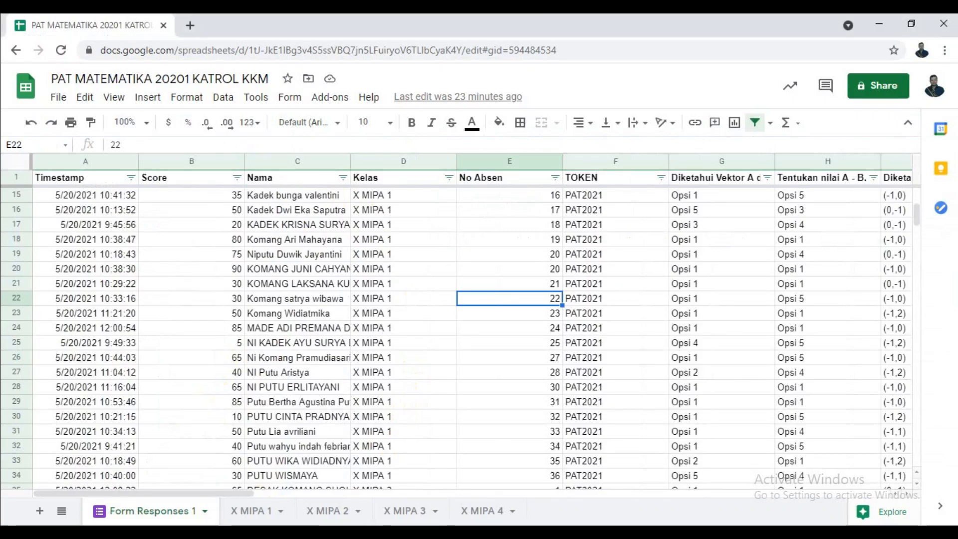
{"action": "left_click", "coordinate": [249, 510]}
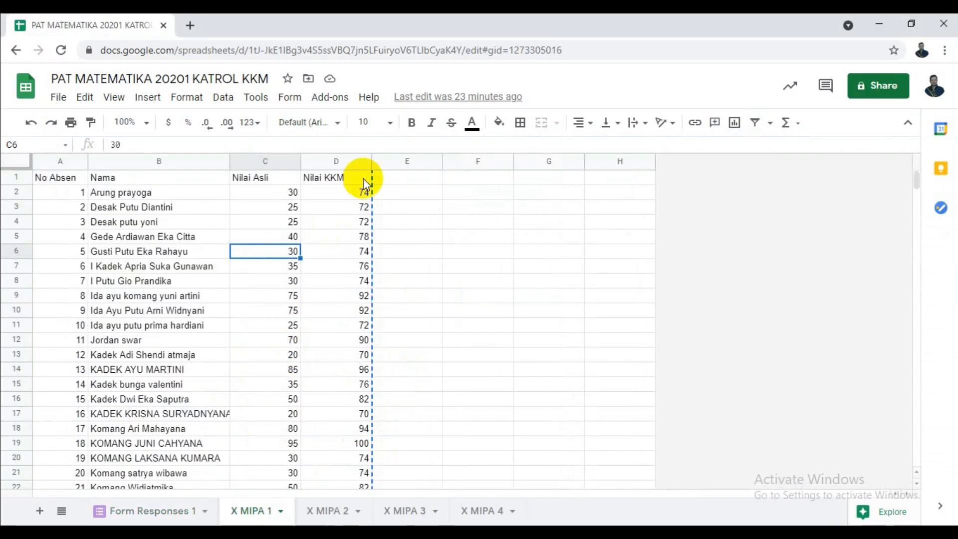
{"action": "left_click", "coordinate": [351, 200]}
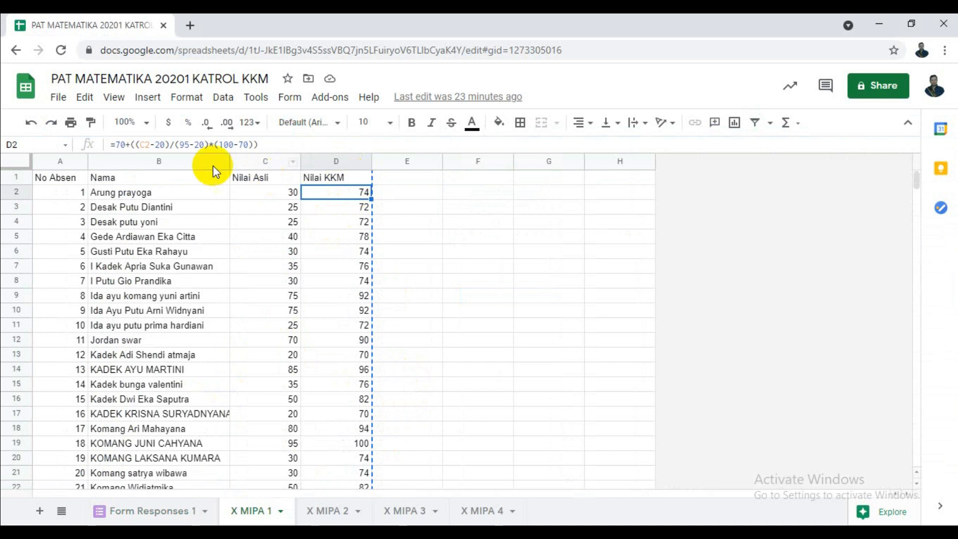
Step: Set the desired highest score in the D2 formula to 97, giving =70+((C2-20)/(95-20)*(97-70))
{"action": "left_click", "coordinate": [139, 144]}
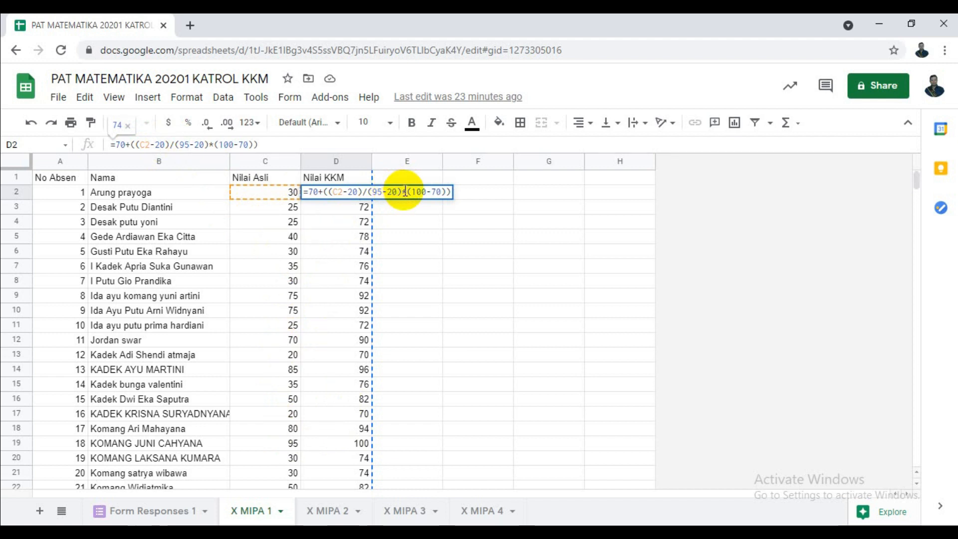
{"action": "left_click", "coordinate": [426, 193]}
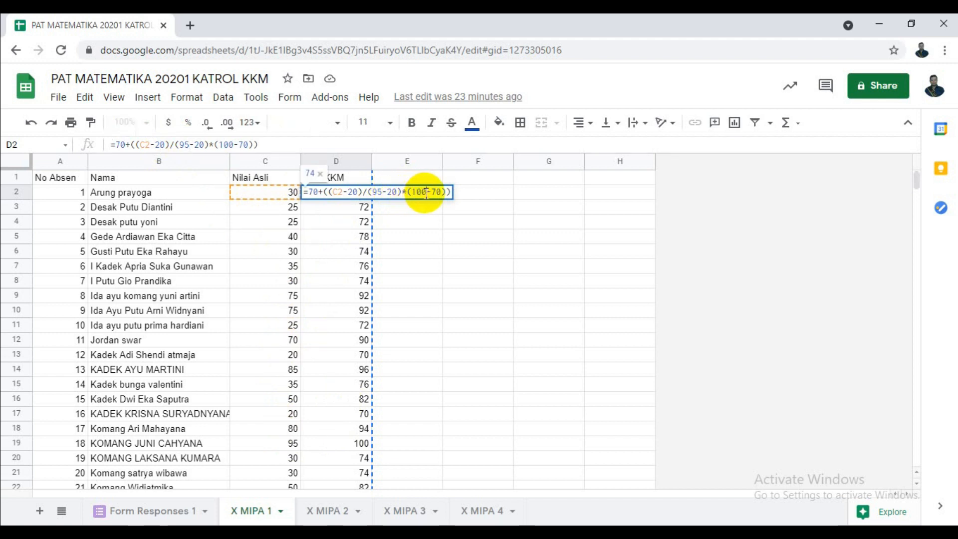
{"action": "key", "text": "BackSpace"}
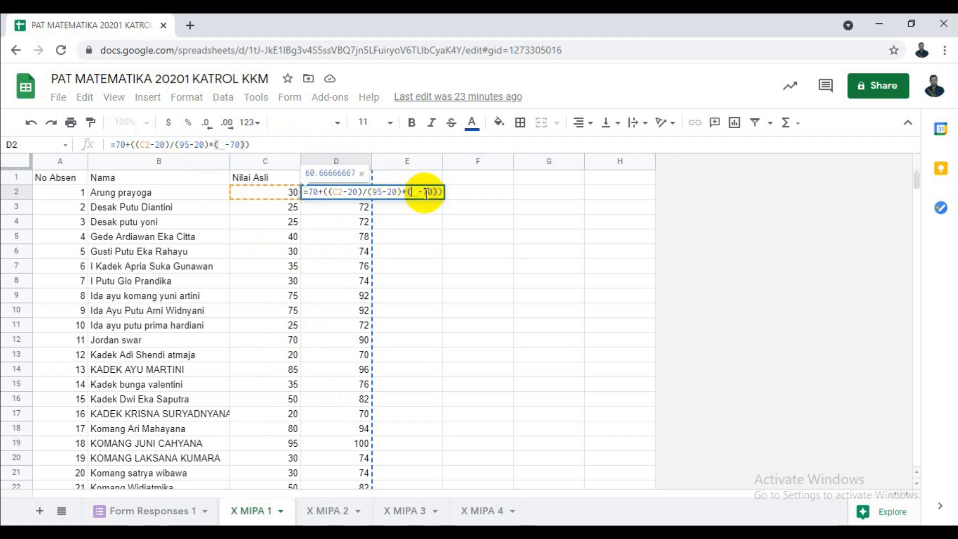
{"action": "type", "text": "97"}
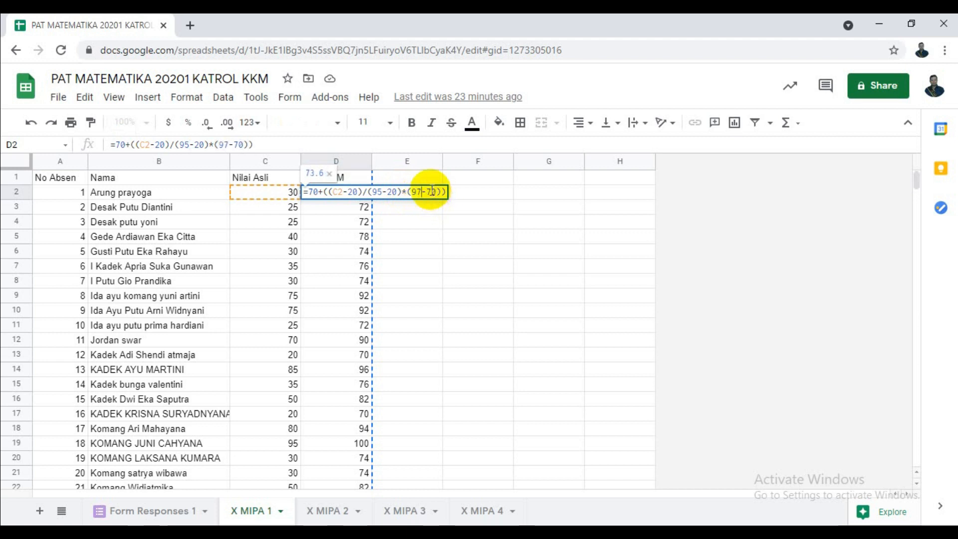
{"action": "key", "text": "Return"}
Step: Copy the D2 formula down the Nilai KKM column through D34 and reduce the decimals so the scores display as whole numbers
{"action": "left_click", "coordinate": [361, 196]}
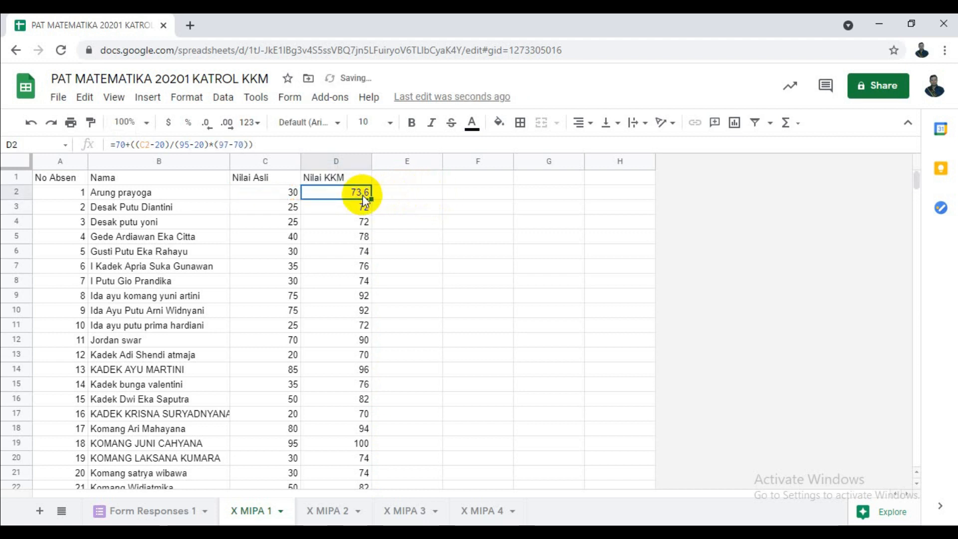
{"action": "left_click_drag", "start_coordinate": [370, 199], "coordinate": [359, 362]}
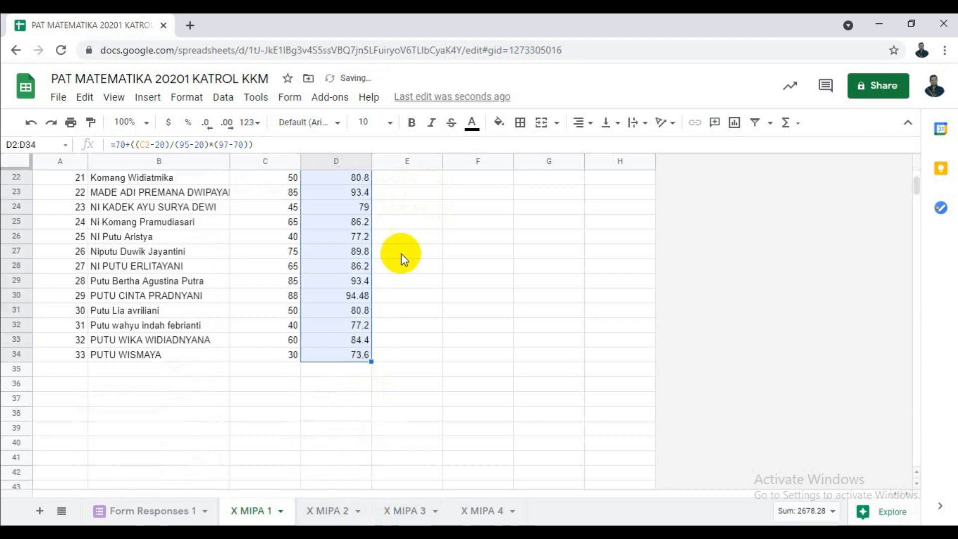
{"action": "left_click", "coordinate": [226, 131]}
{"action": "left_click", "coordinate": [206, 123]}
{"action": "left_click", "coordinate": [207, 123]}
{"action": "left_click", "coordinate": [503, 289]}
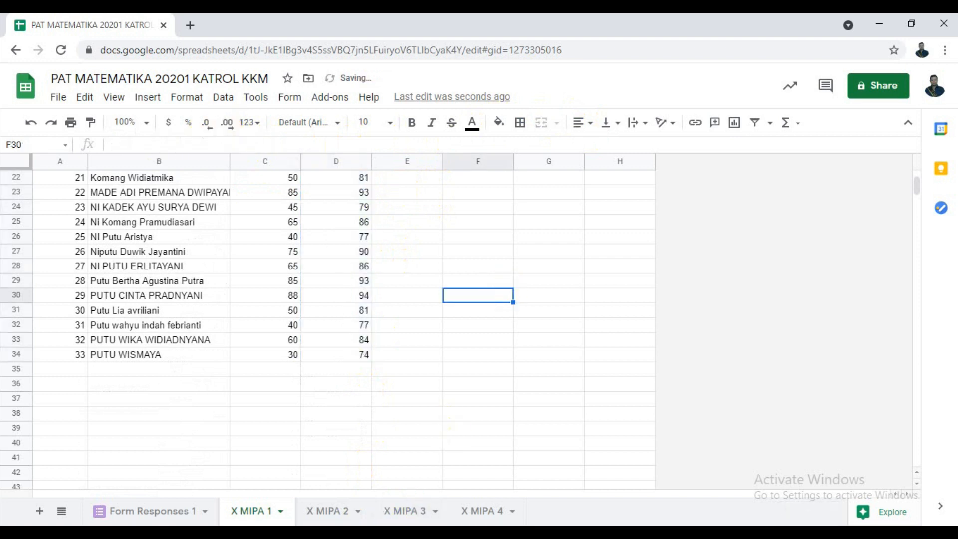